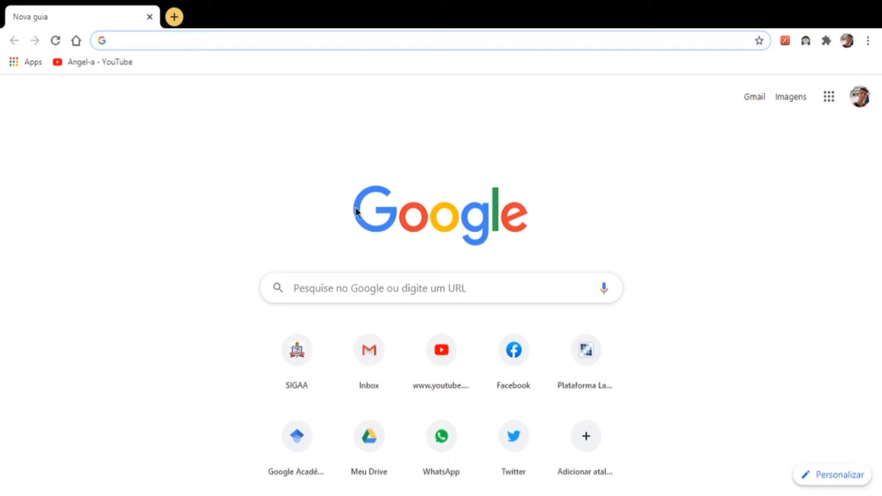
Step: Search Google for "my maps" and launch Google My Maps from its official about page
left_click(349, 282)
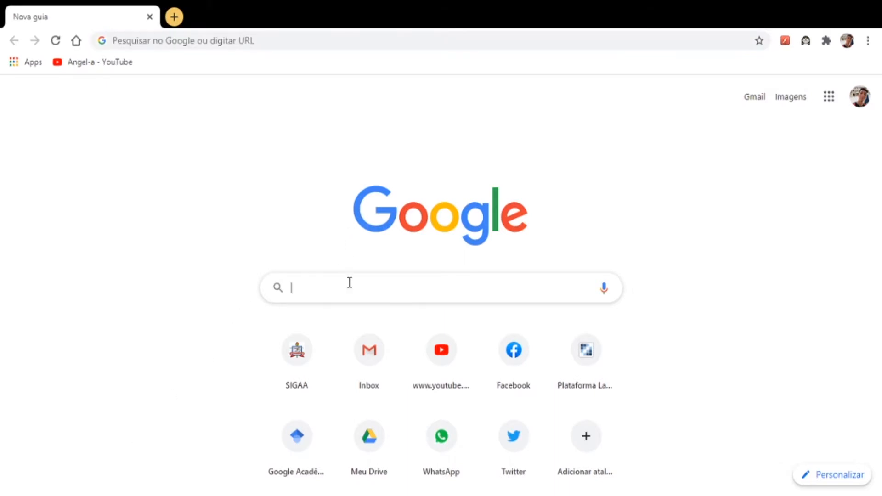
type("my maps")
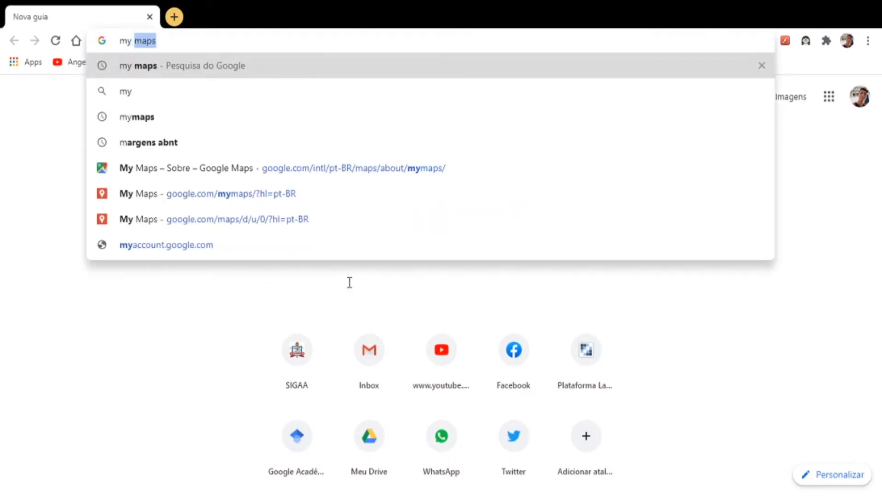
key("Return")
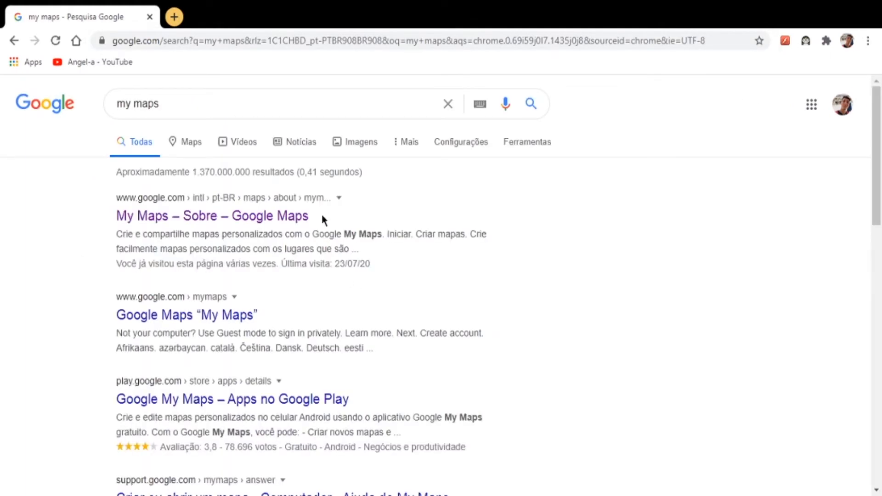
left_click(300, 220)
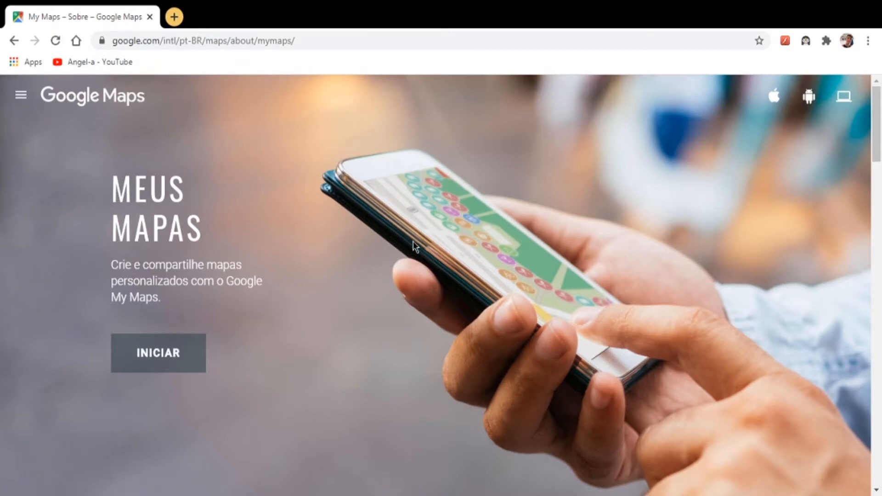
left_click(173, 349)
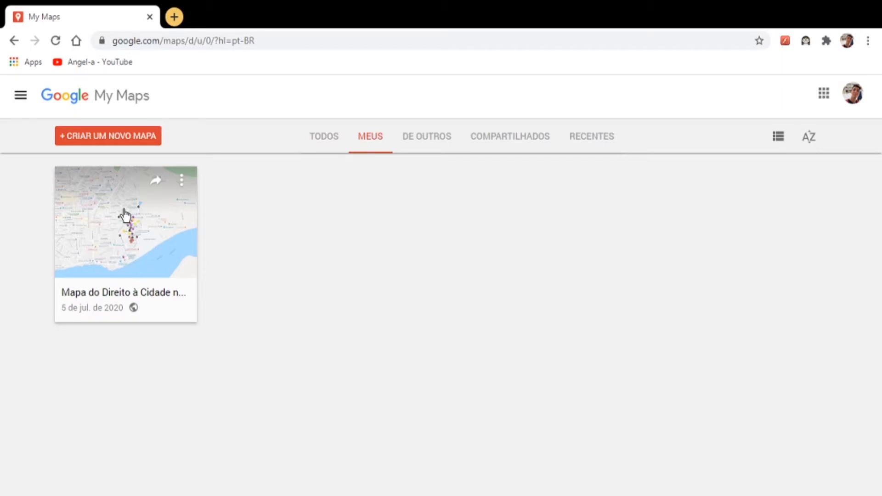
Step: Browse the maps owned by others, all, shared and recent maps, and compare the list and grid views
left_click(404, 148)
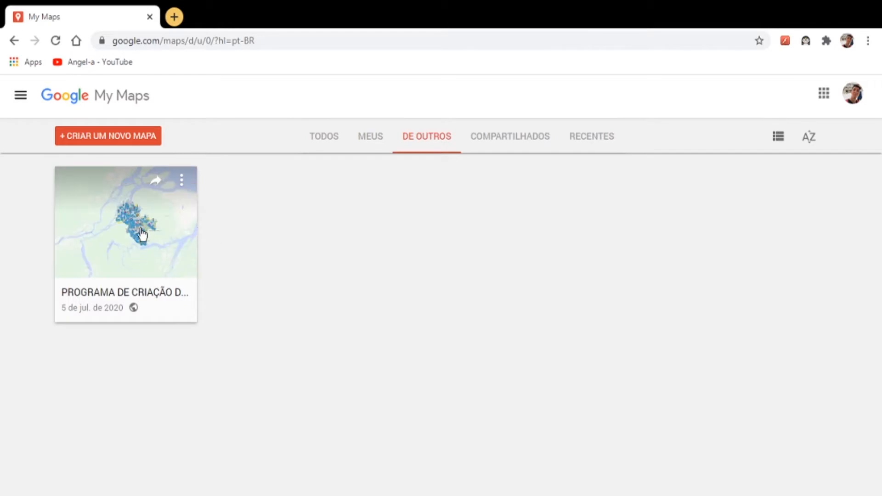
left_click(328, 134)
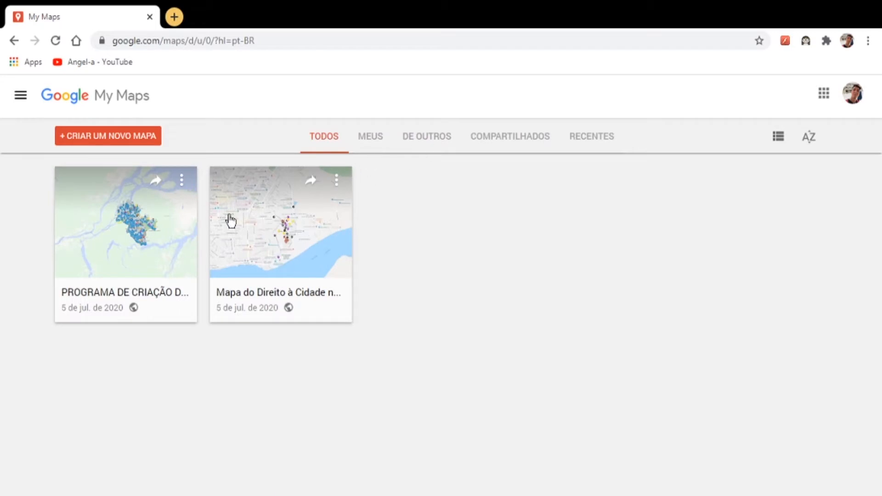
left_click(515, 148)
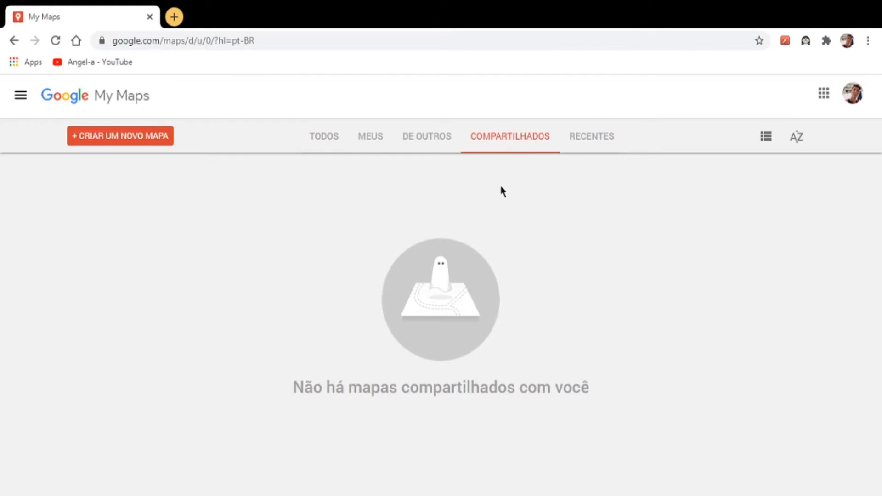
left_click(583, 134)
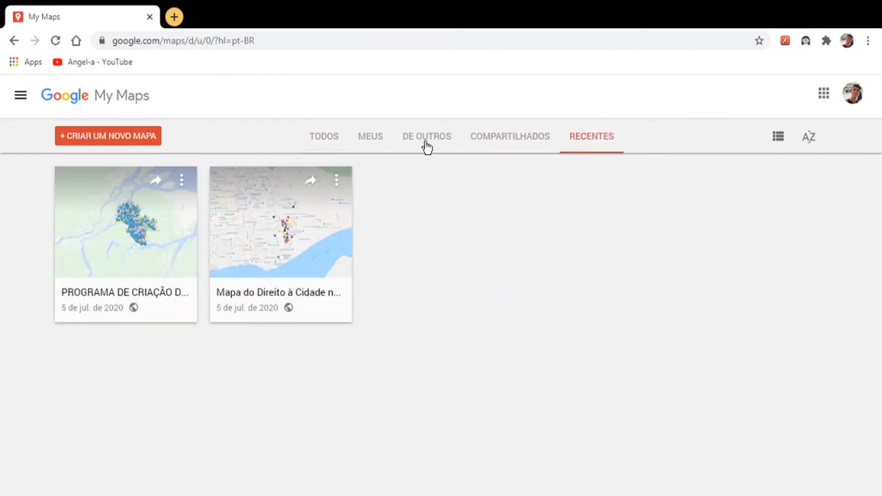
left_click(771, 134)
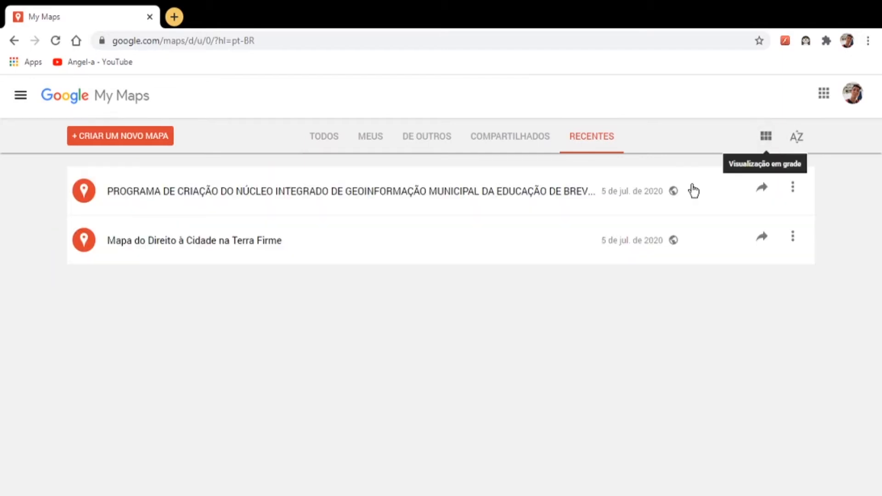
left_click(767, 138)
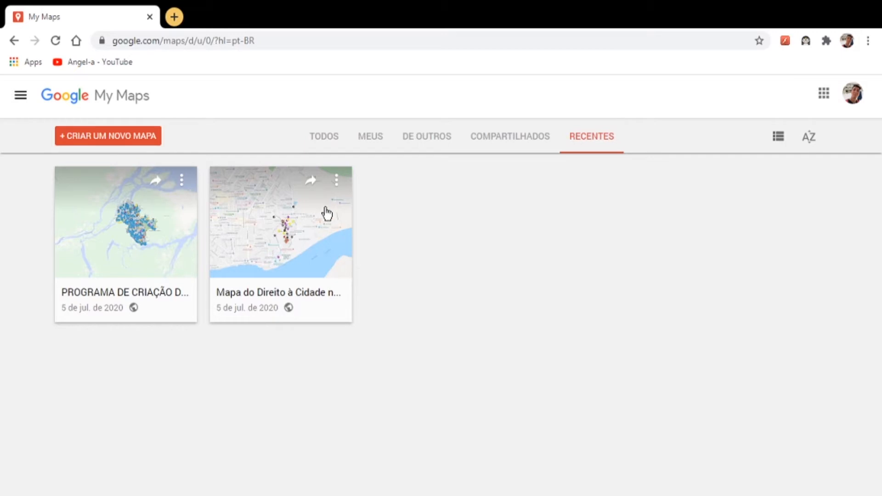
Step: Create a new blank map in My Maps
left_click(93, 144)
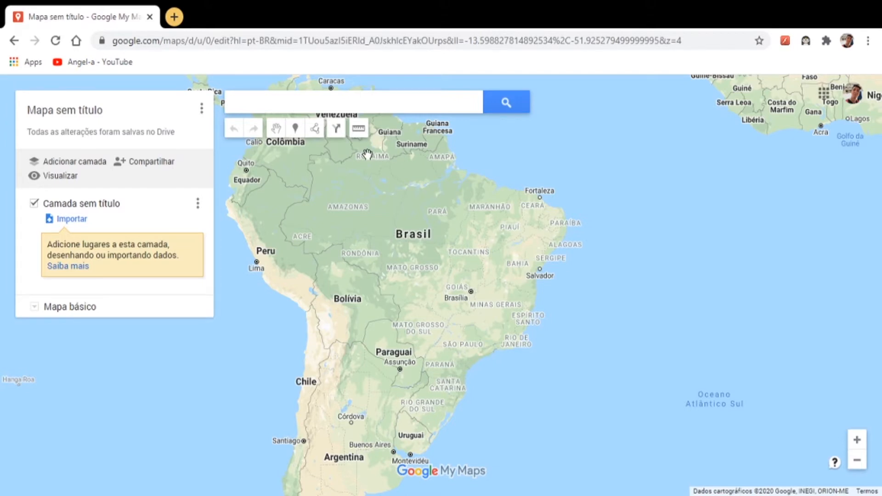
left_click_drag(391, 161, 417, 193)
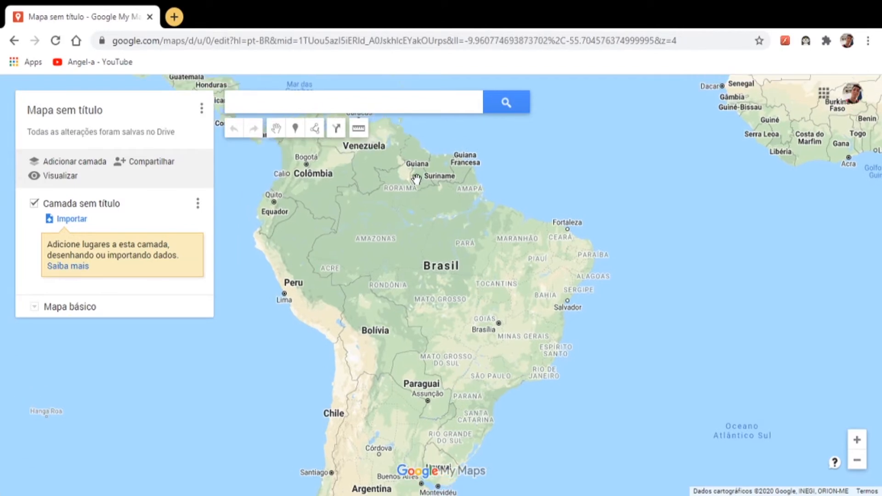
left_click_drag(427, 204, 403, 193)
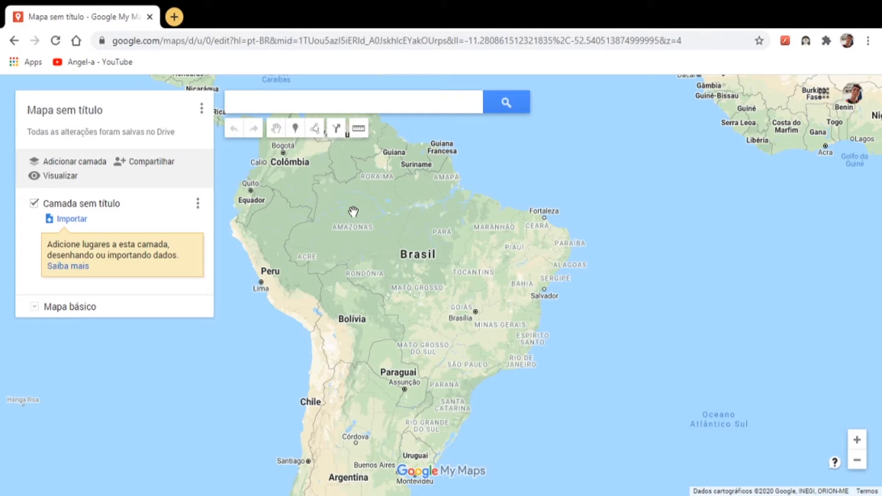
left_click_drag(336, 202, 354, 226)
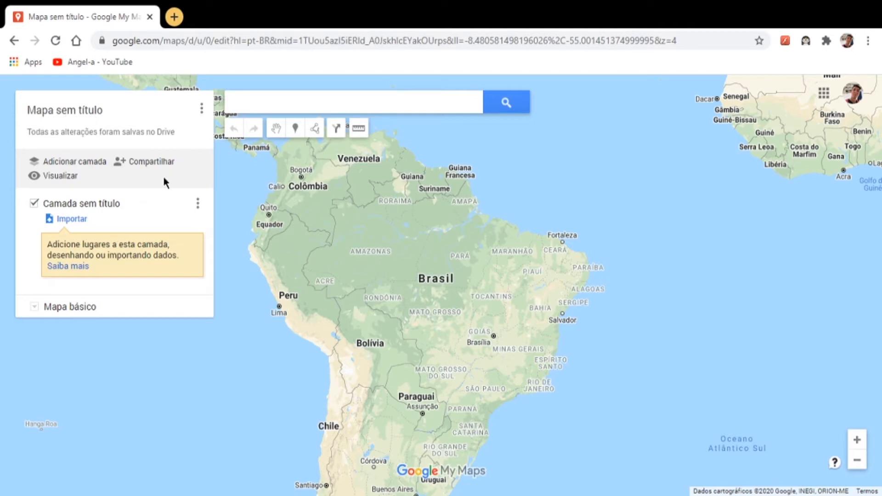
Step: Change the map's title to "Mapa teste"
left_click(36, 115)
left_click(411, 260)
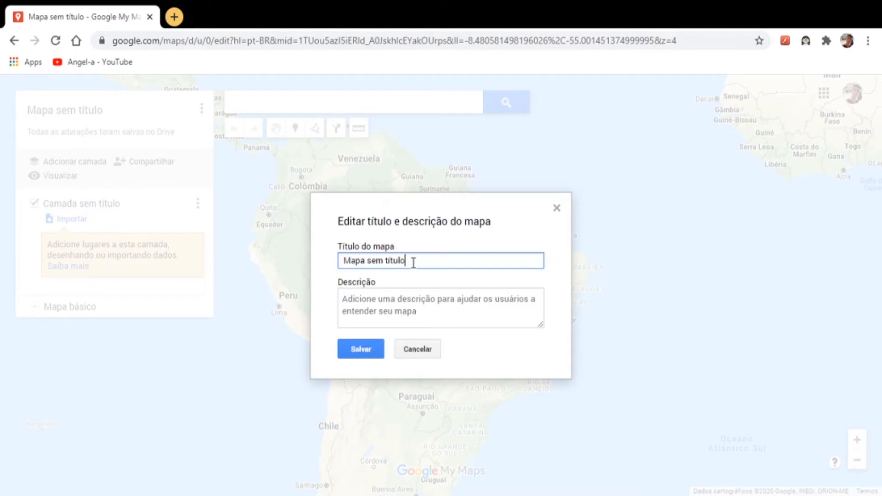
left_click_drag(405, 260, 367, 263)
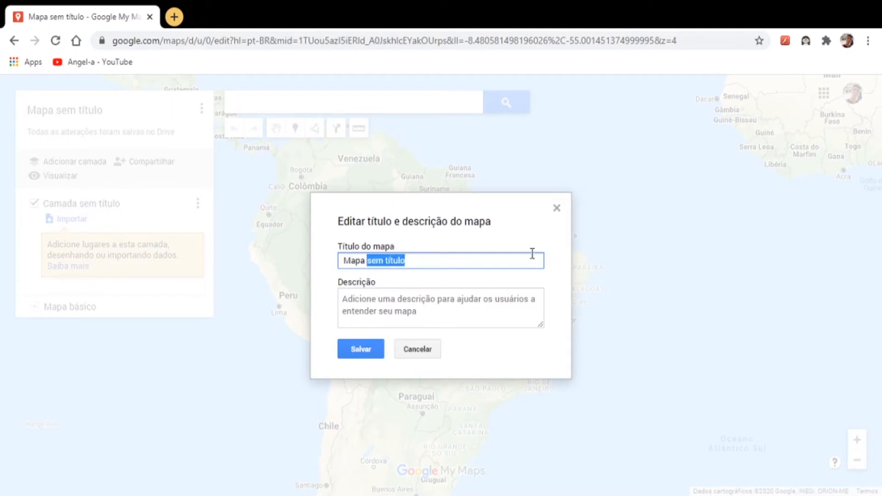
type("teste")
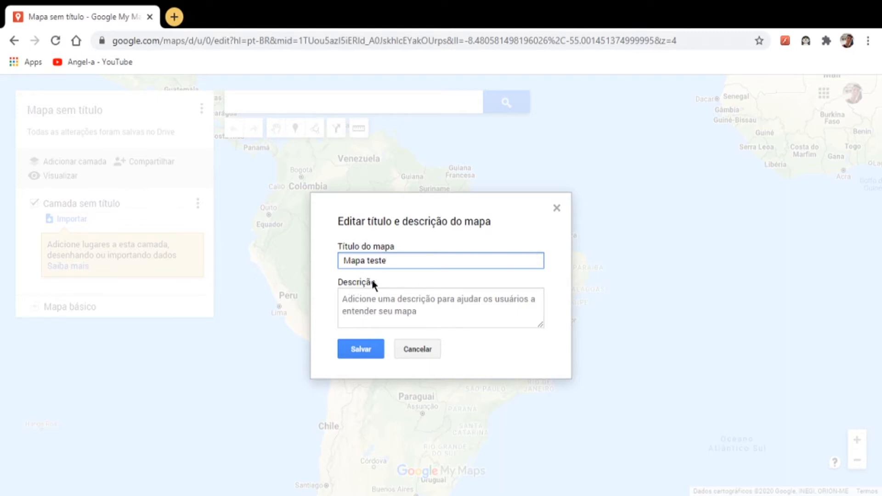
Step: Add the map description "Como adicionar dados vetoriais (pontos, linhas e polígonos)" and save the title and description
left_click(367, 295)
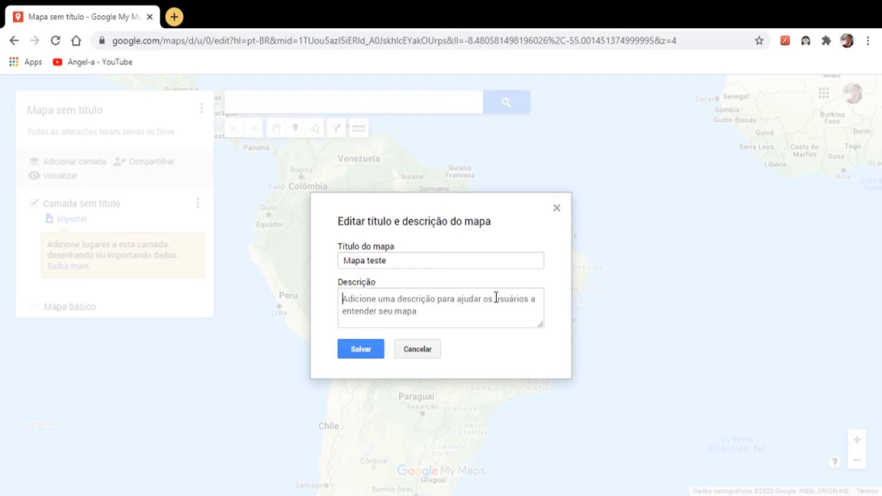
type("Como a")
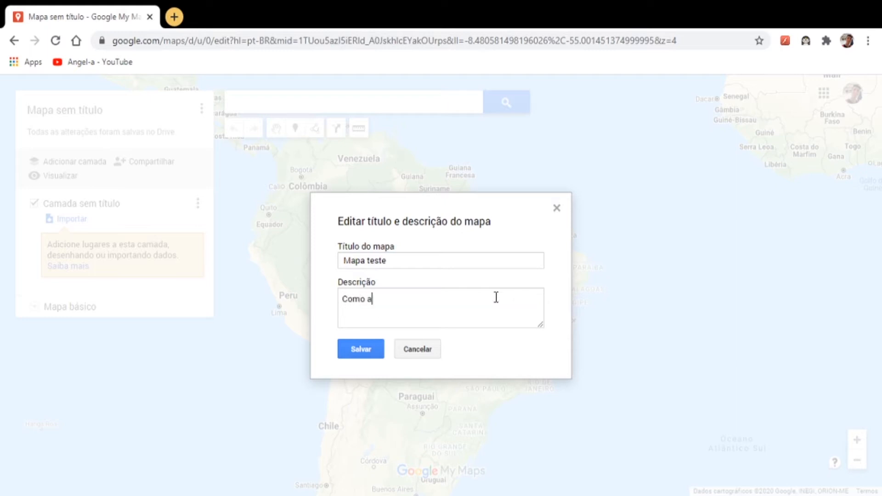
type("dicionar dados vetorias")
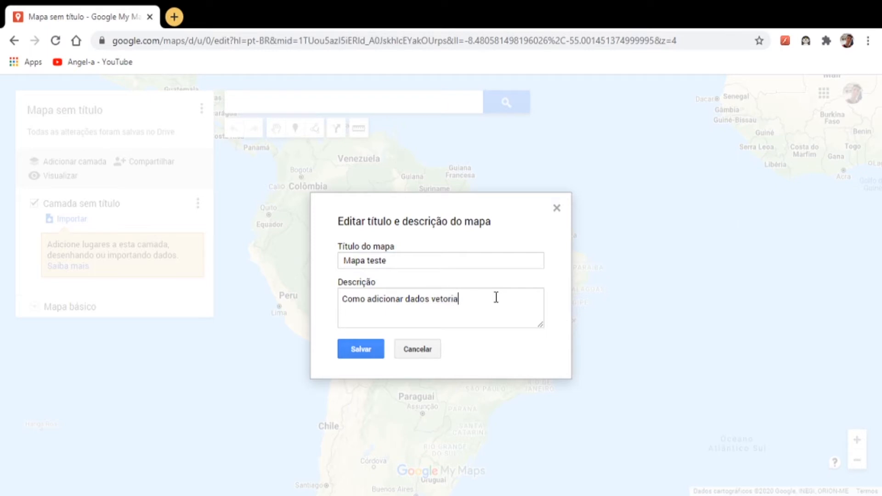
key("BackSpace")
key("BackSpace")
type("is (pont")
type("os, li")
type("nhas e pol")
type("yg")
key("BackSpace")
key("BackSpace")
type("i")
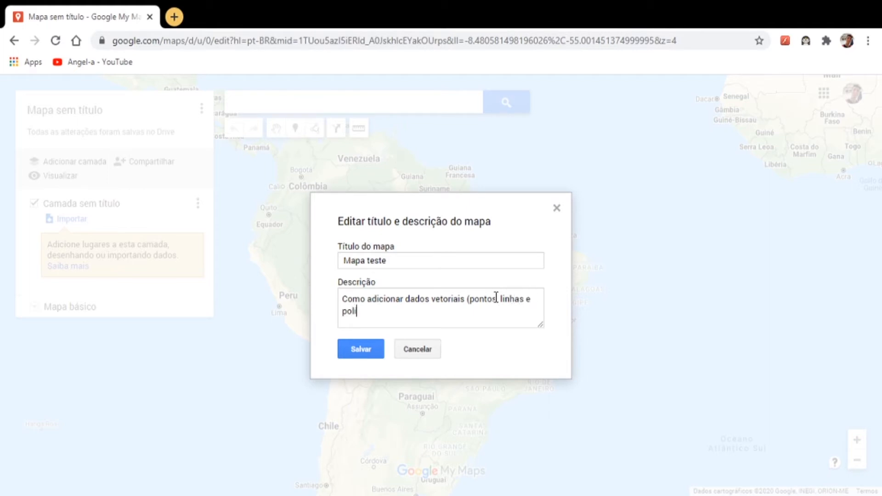
type("gonos")
left_click(361, 352)
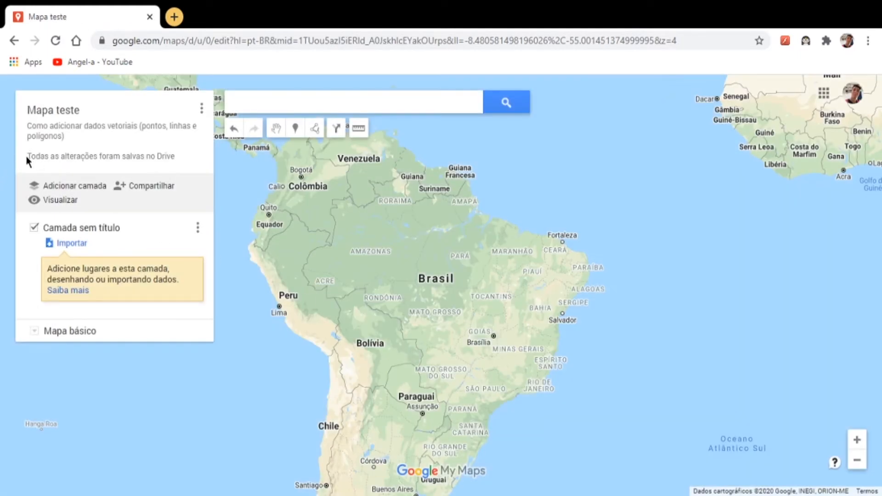
left_click_drag(28, 157, 174, 156)
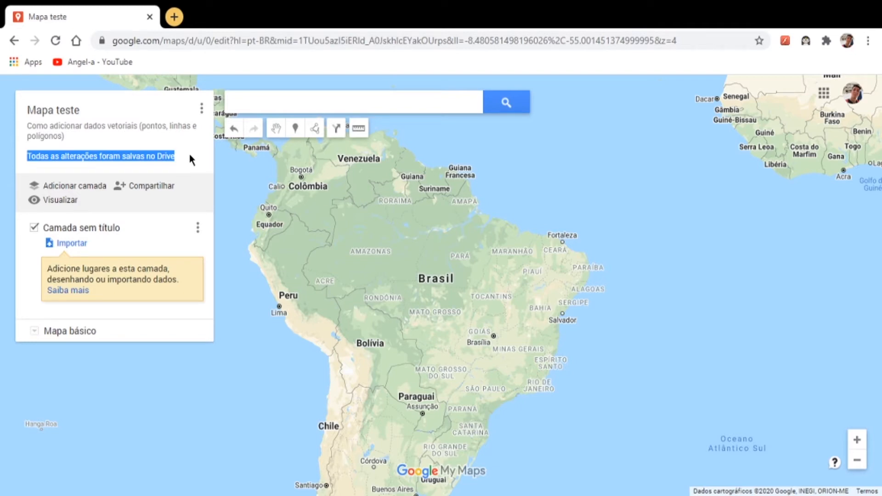
left_click_drag(189, 159, 157, 155)
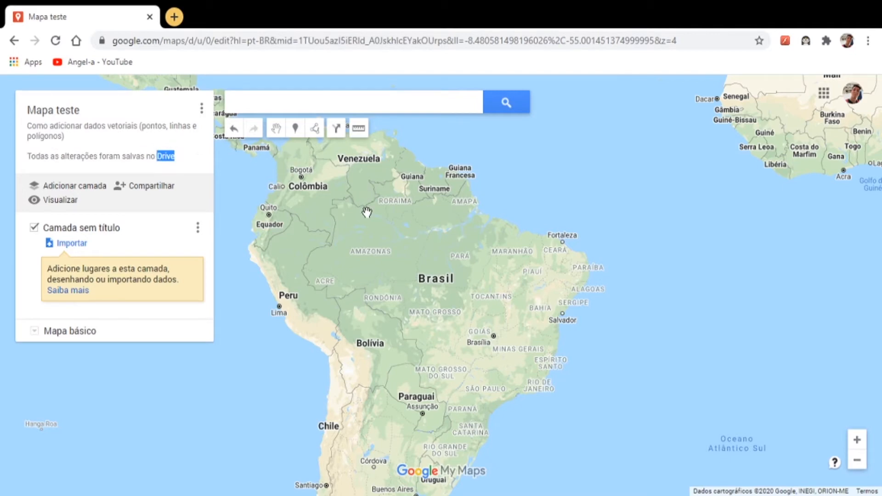
left_click(189, 162)
left_click(201, 108)
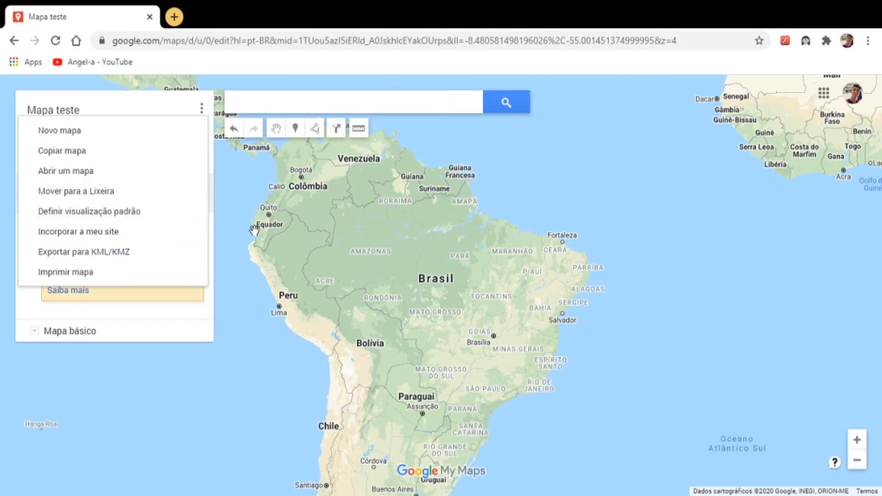
left_click(289, 231)
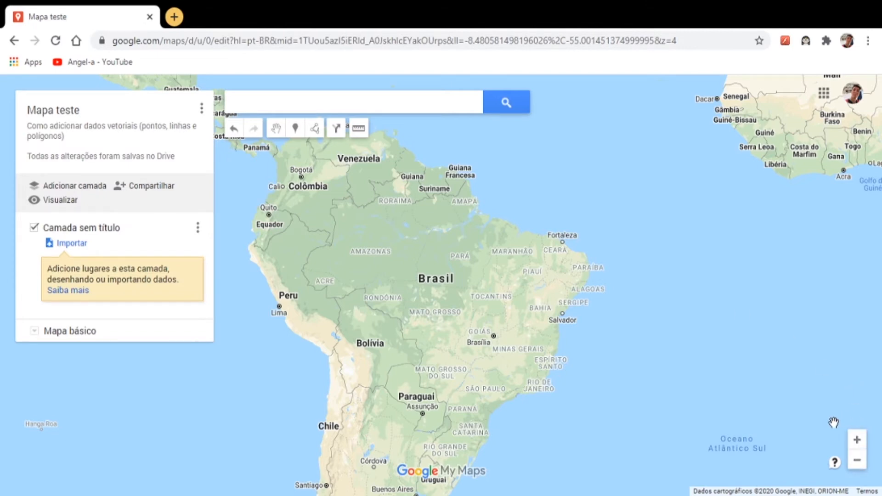
Step: Set the map's default view to the area around Belém in northeastern Pará, including Ilha de Marajó and Castanhal
mouse_move(834, 421)
left_mouse_down()
mouse_move(875, 436)
mouse_move(834, 415)
left_mouse_up()
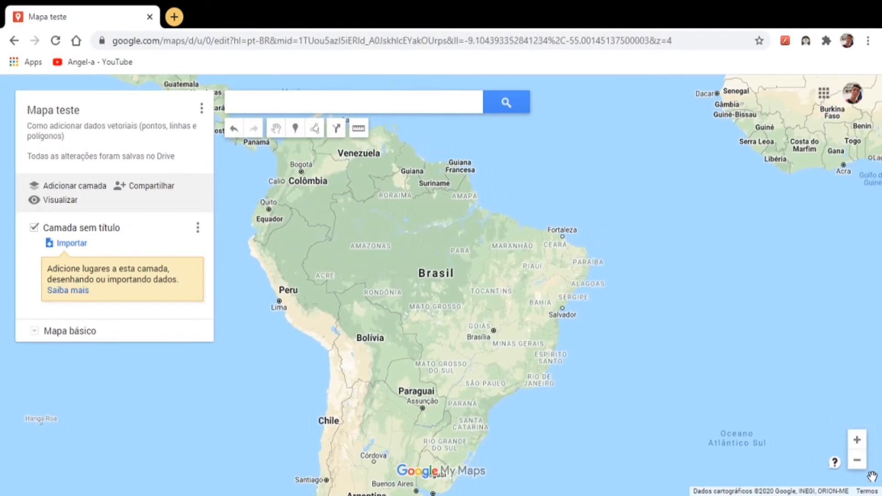
left_click(857, 440)
left_click(858, 440)
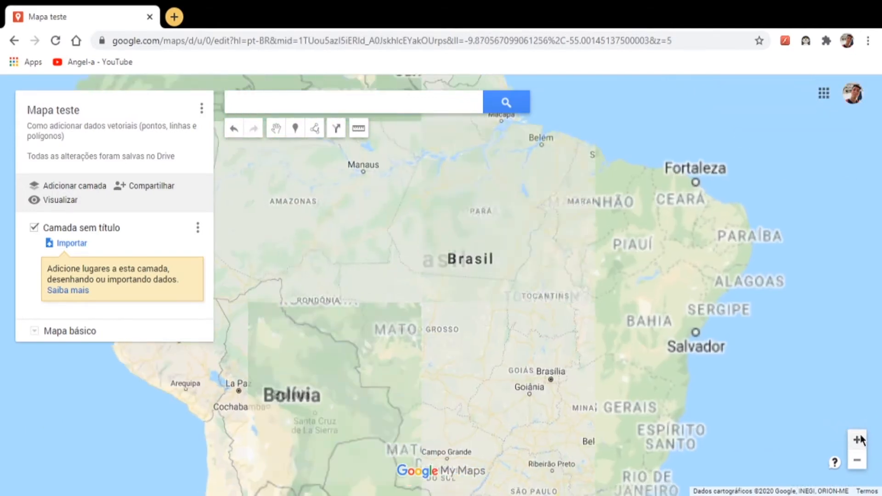
left_click_drag(637, 243, 624, 321)
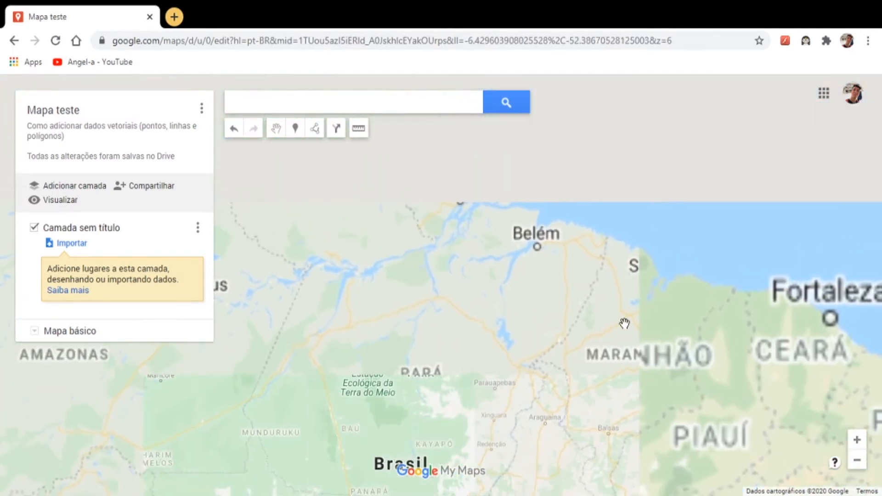
left_click_drag(551, 260, 570, 277)
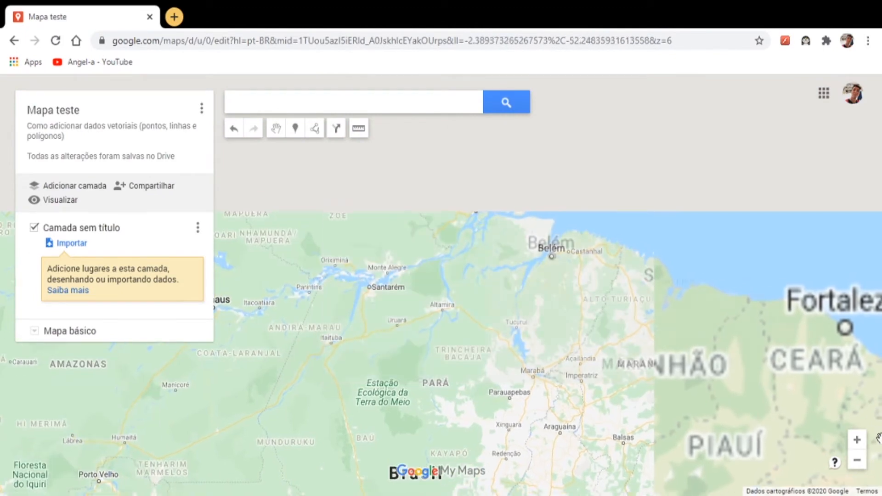
left_click(857, 441)
left_click_drag(755, 289, 642, 306)
left_click(856, 440)
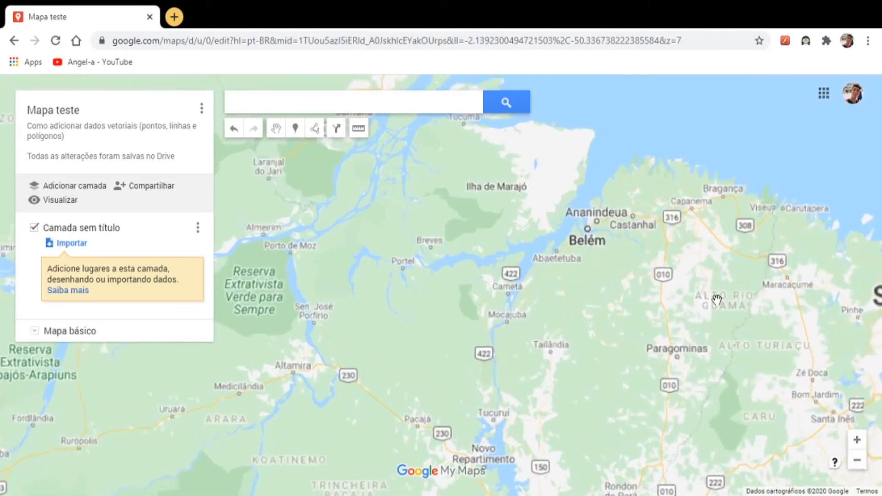
left_click_drag(668, 272, 539, 316)
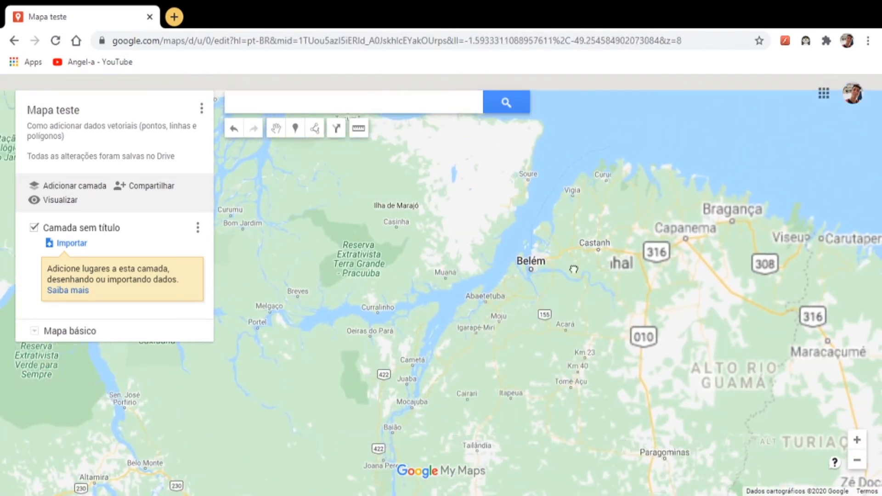
left_click_drag(573, 269, 521, 301)
left_click(201, 109)
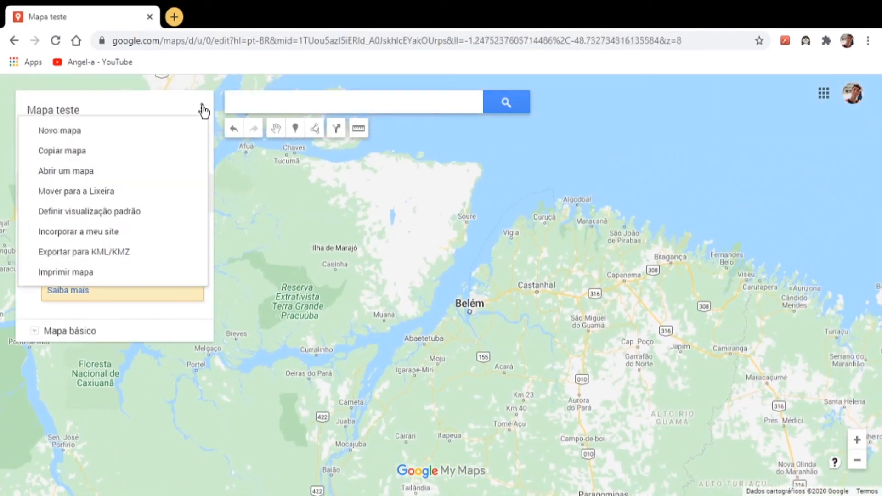
left_click(156, 210)
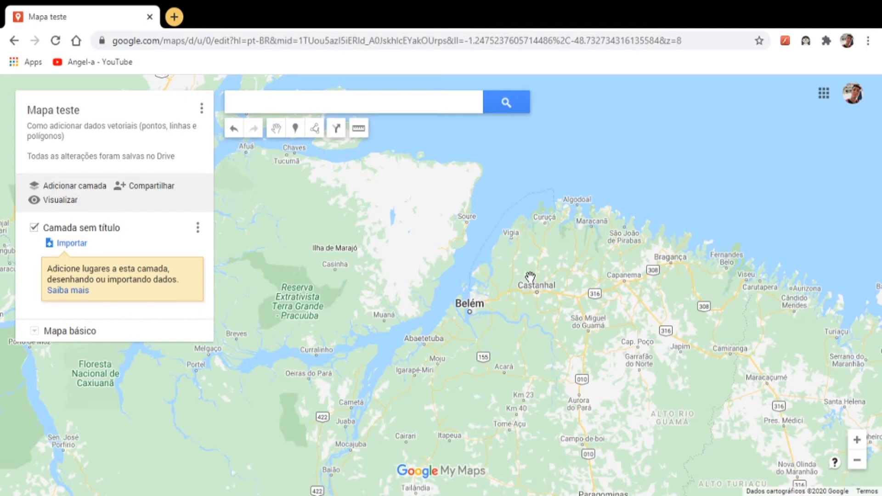
Step: Reload the map editor to check the default view, and return to the Belém region
scroll(533, 278, "down", 3)
scroll(515, 248, "down", 2)
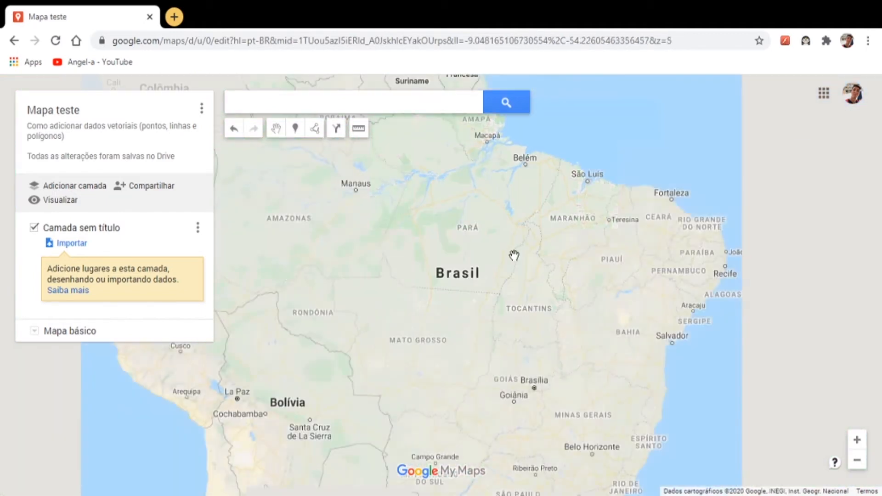
scroll(509, 278, "up", 1)
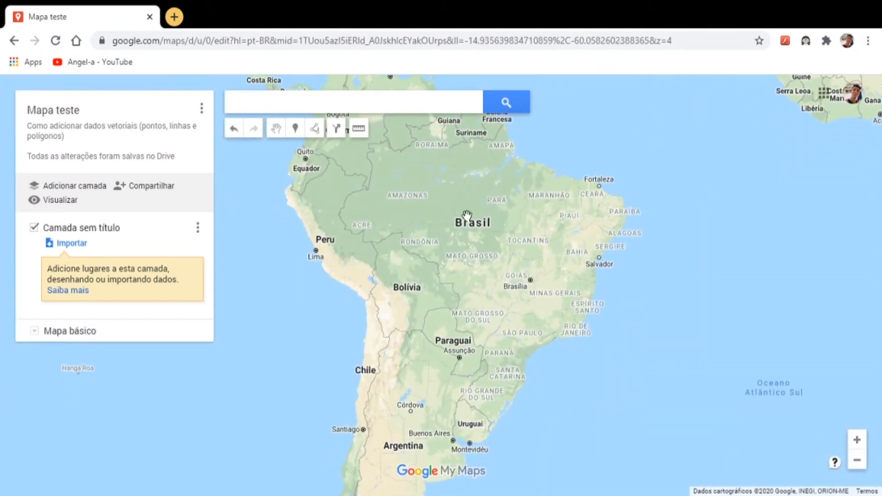
left_click(54, 40)
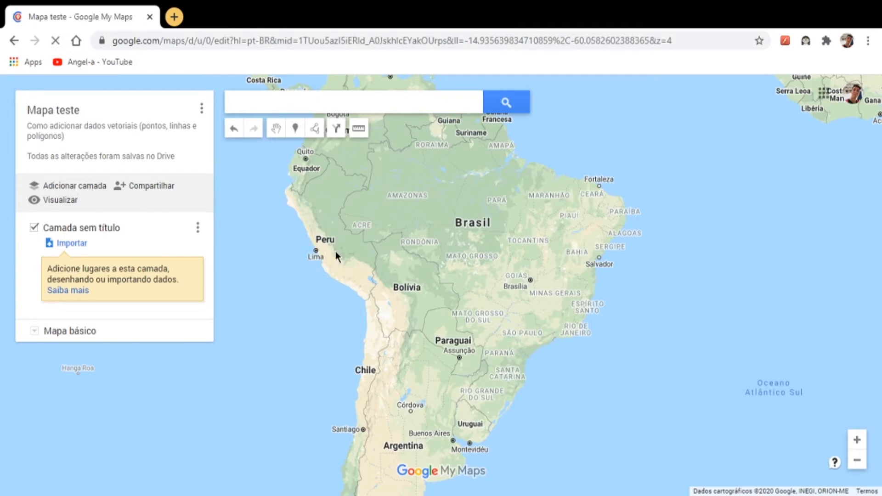
scroll(503, 210, "up", 5)
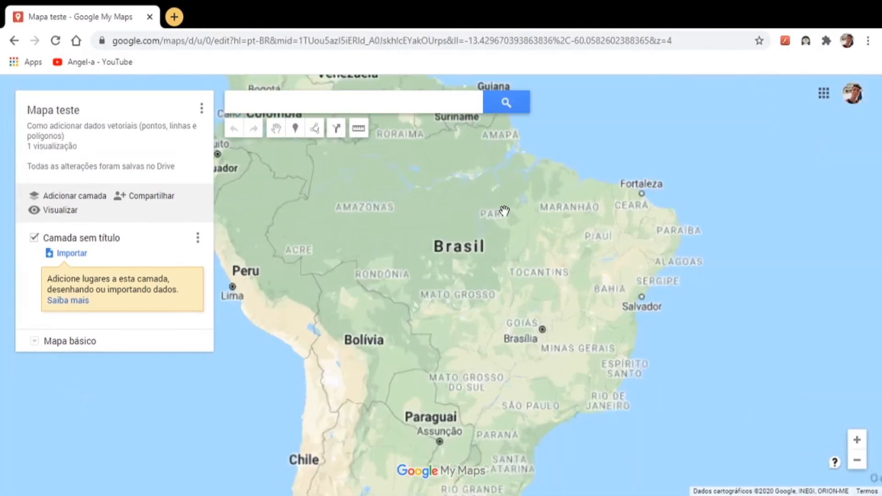
left_click_drag(537, 128, 497, 211)
scroll(569, 264, "up", 3)
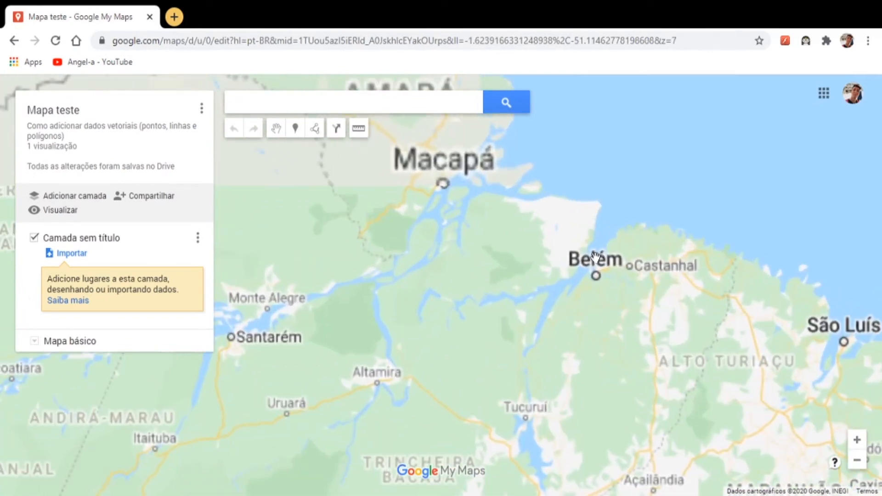
scroll(561, 274, "up", 1)
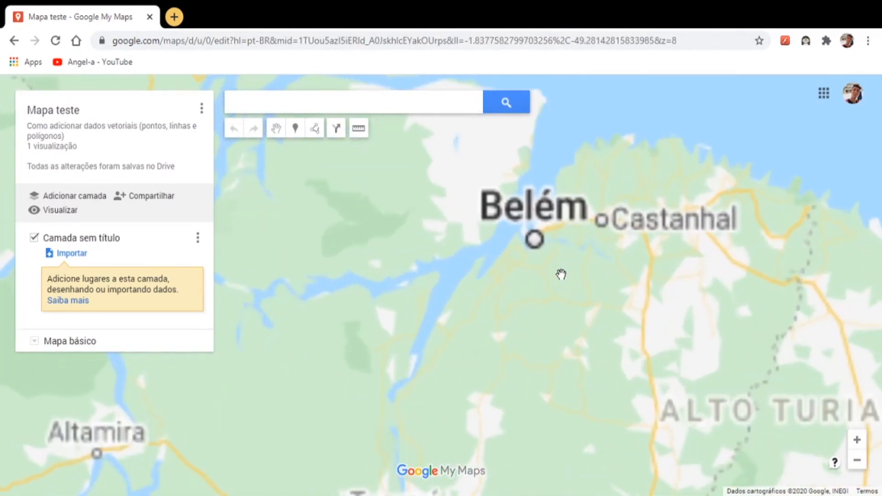
left_click_drag(596, 227, 535, 230)
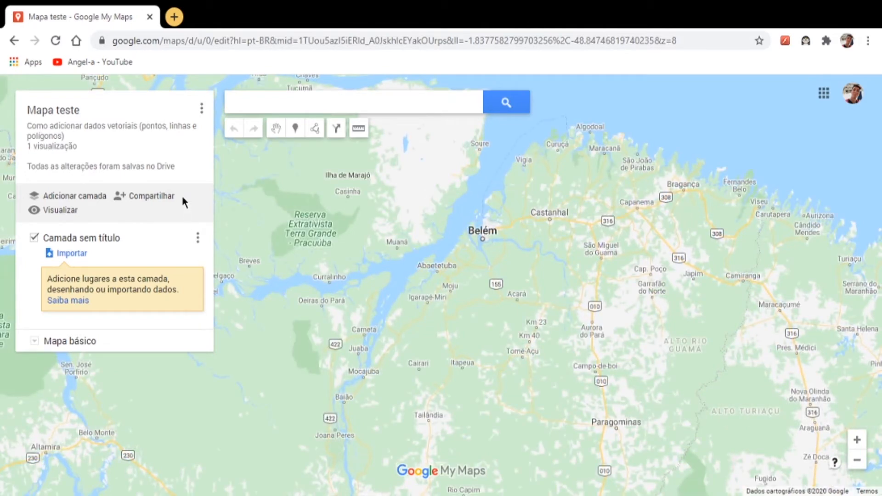
left_click(201, 109)
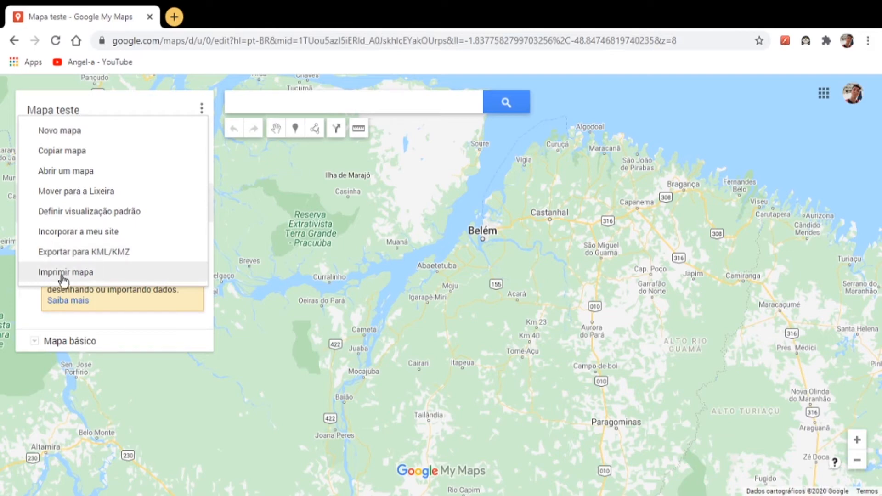
left_click(305, 216)
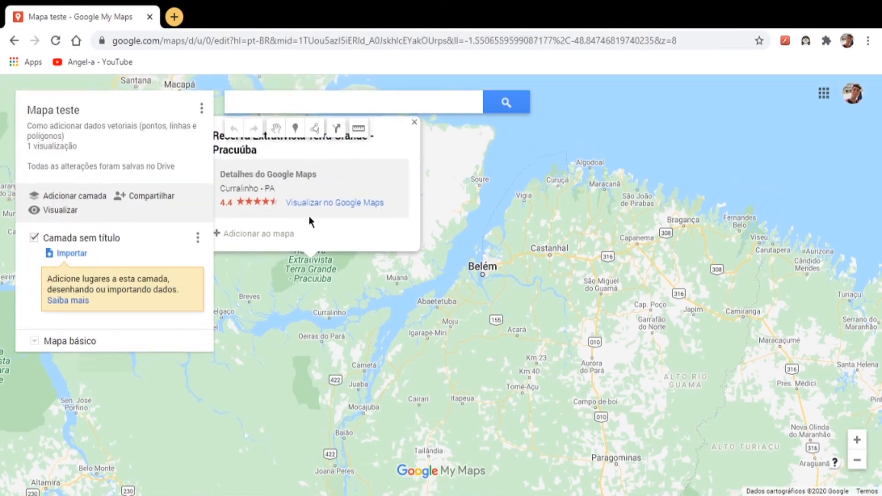
left_click(521, 210)
left_click(201, 109)
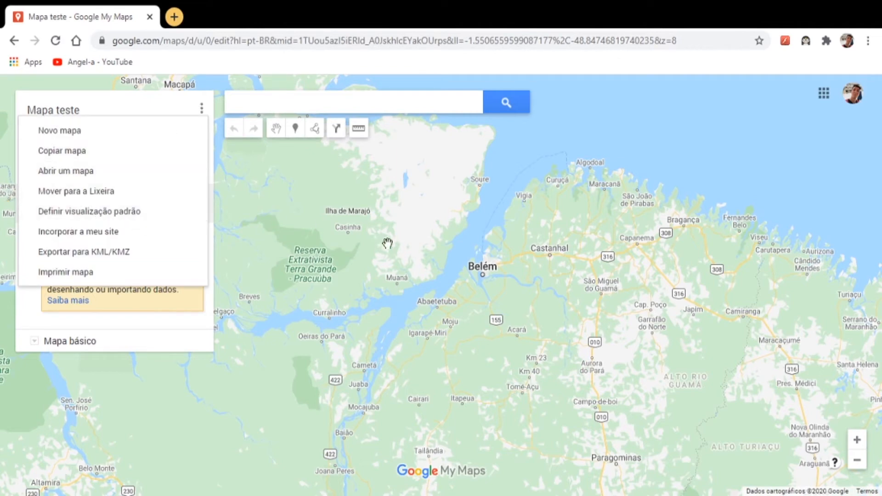
left_click(517, 237)
Step: Preview the map in view-only mode, compare its opening view with the editor's, and close the preview
left_click(55, 210)
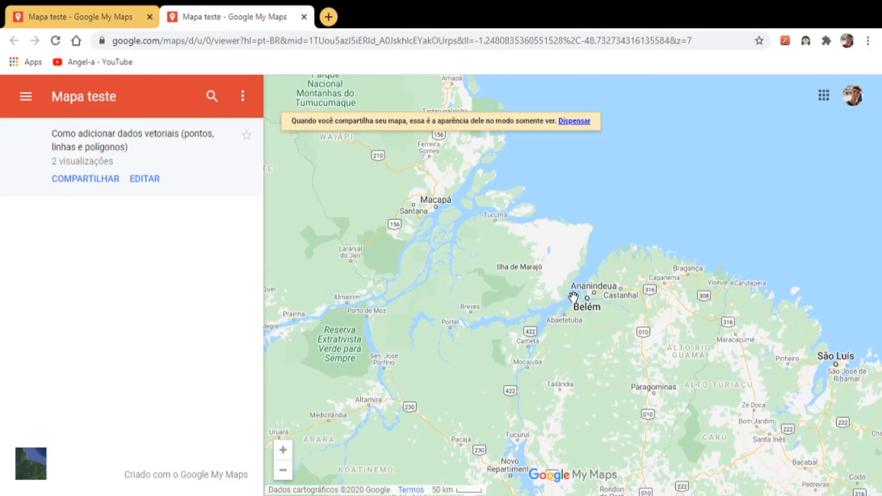
left_click(46, 16)
scroll(499, 238, "down", 3)
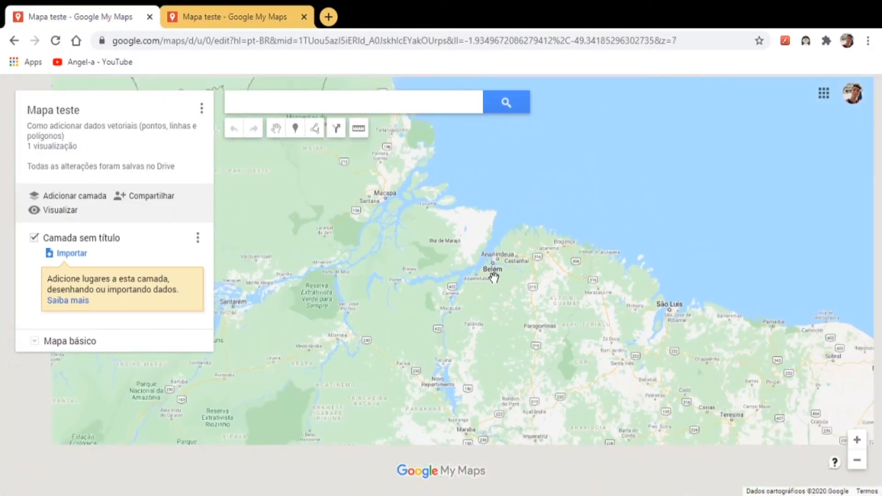
scroll(476, 197, "down", 1)
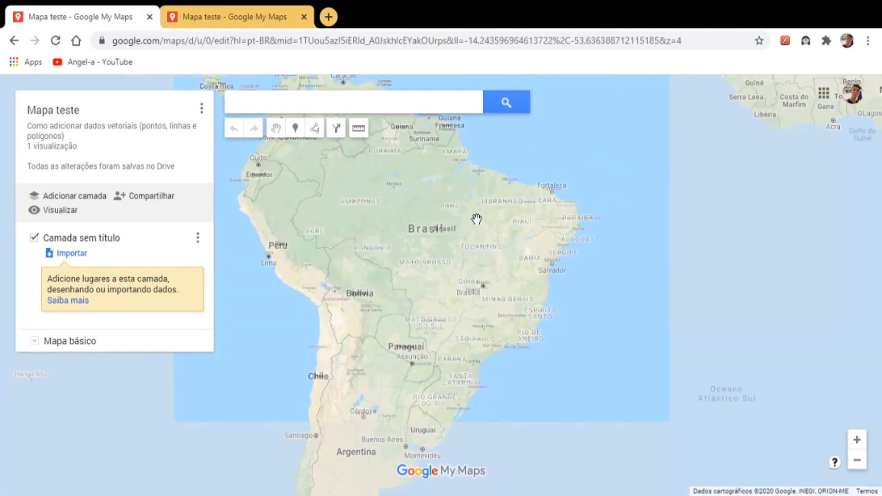
left_click_drag(542, 302, 560, 302)
left_click(256, 14)
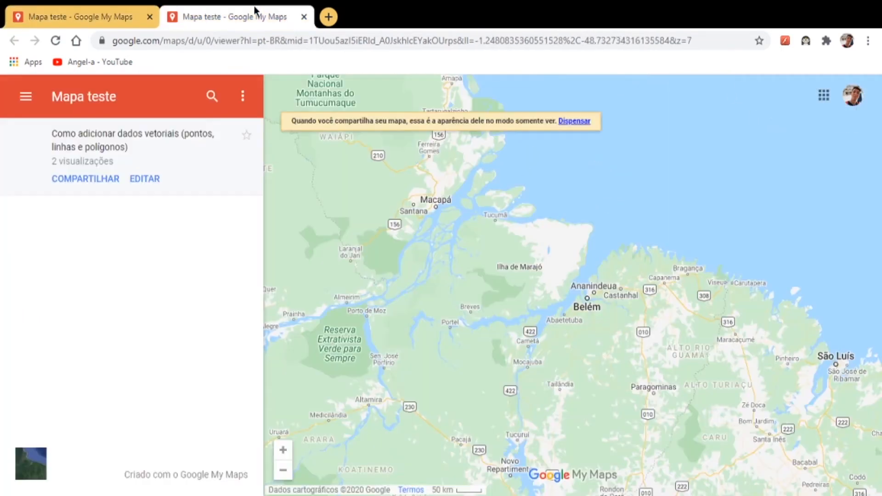
left_click(304, 16)
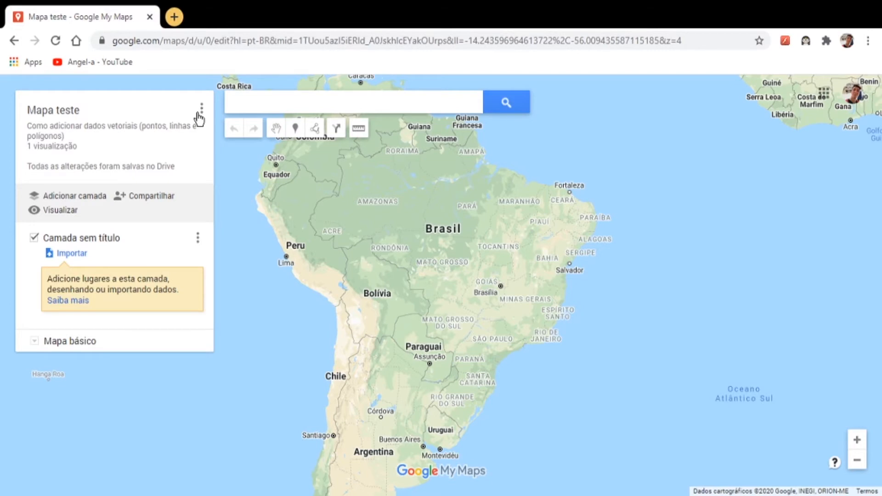
left_click(201, 111)
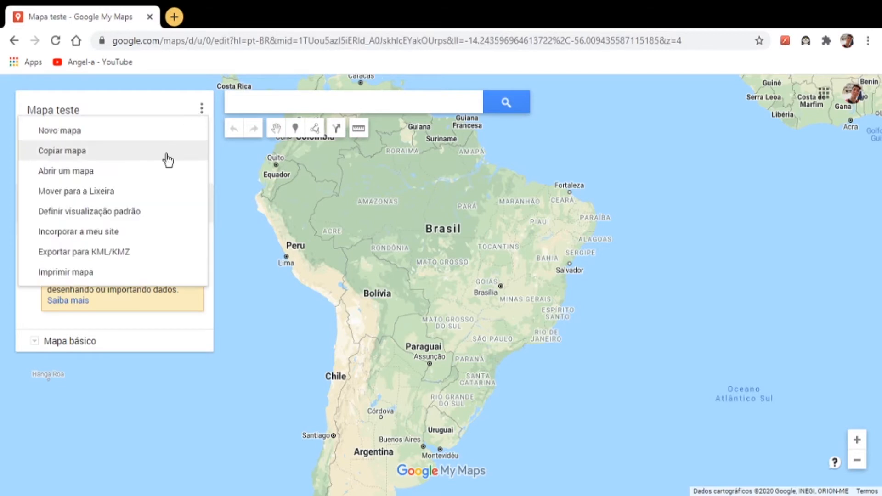
left_click(3, 101)
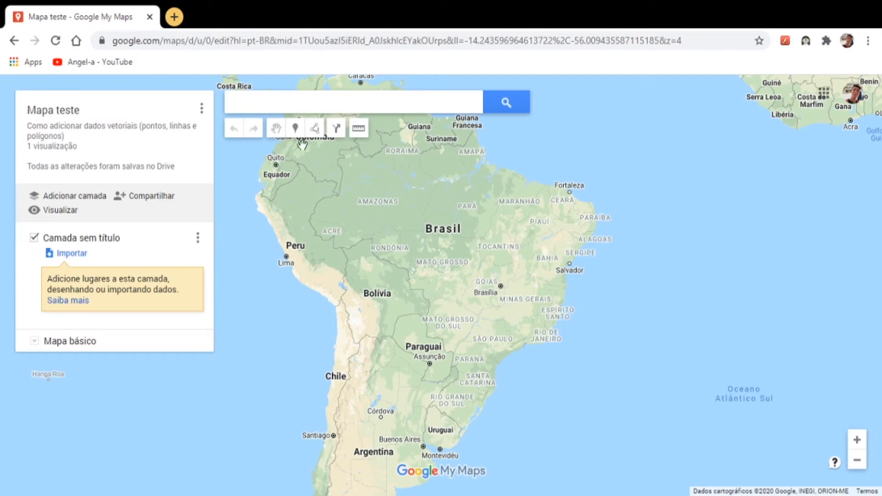
Step: Place a point marker in northern Brazil, between Amazonas and Pará, under the default name
left_click(295, 129)
left_click(411, 195)
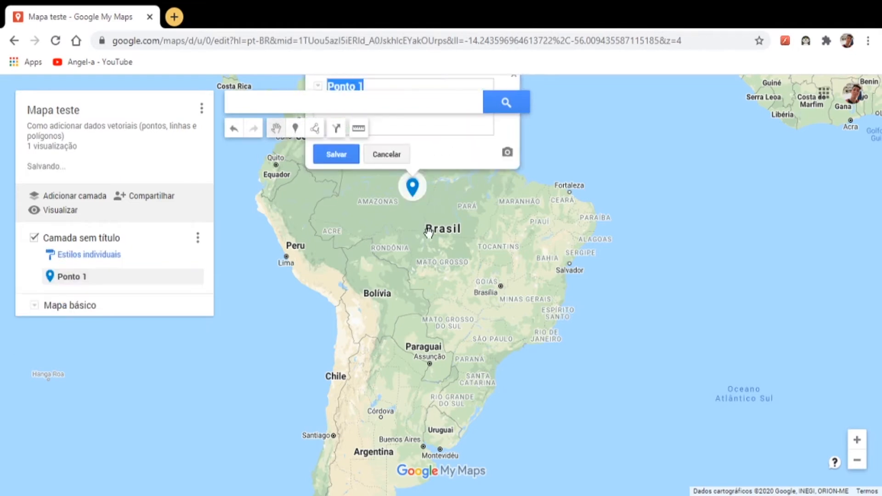
left_click(322, 202)
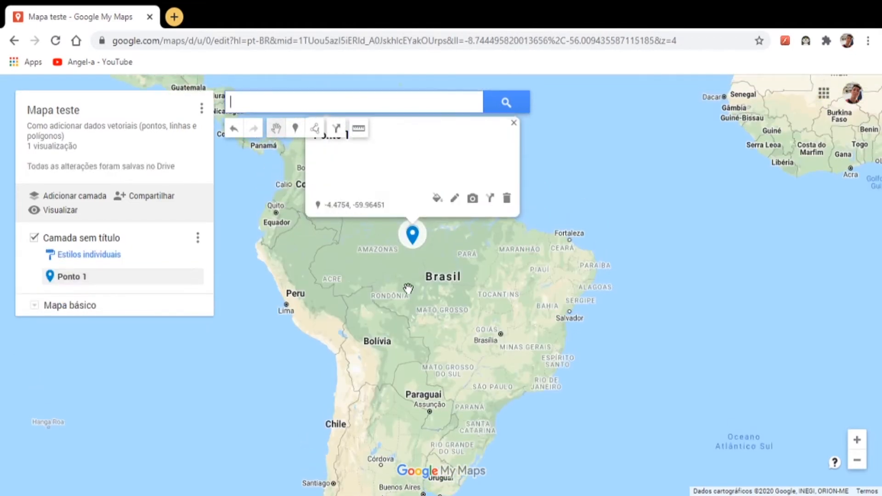
Step: Draw a closed four-sided polygon around the point, across eastern Amazonas and western Pará
left_click(296, 132)
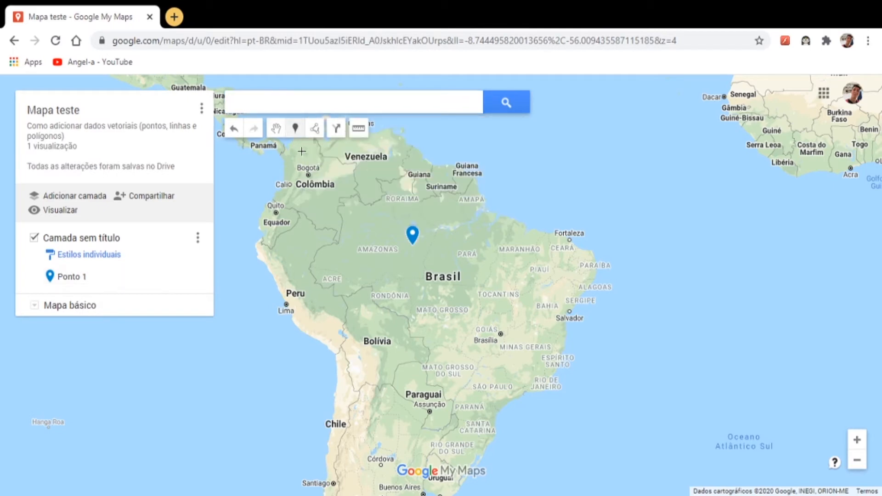
left_click(314, 132)
left_click(340, 152)
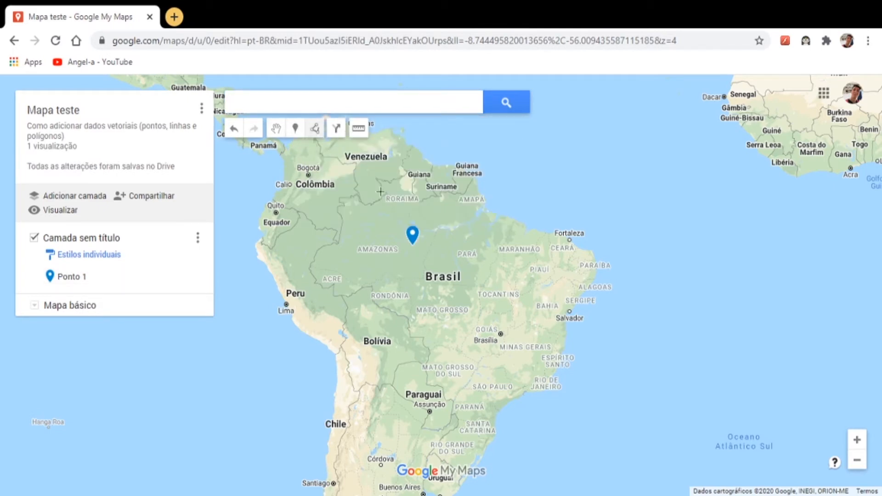
left_click(460, 215)
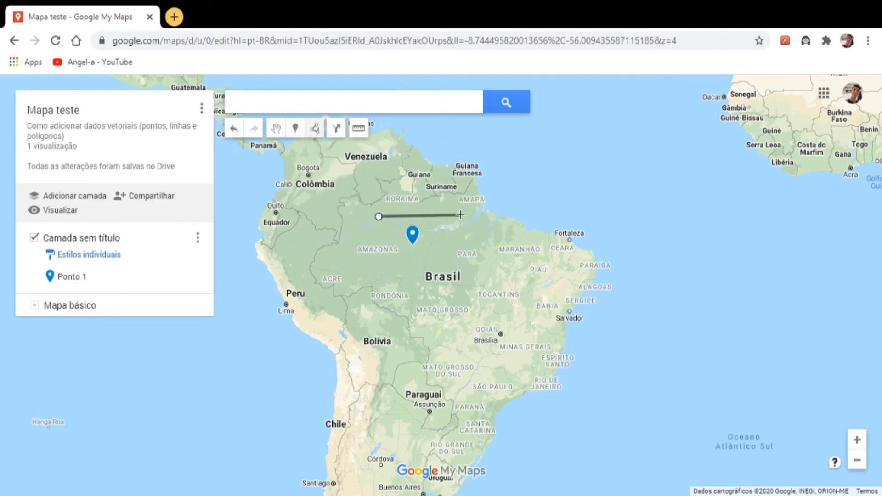
left_click(461, 277)
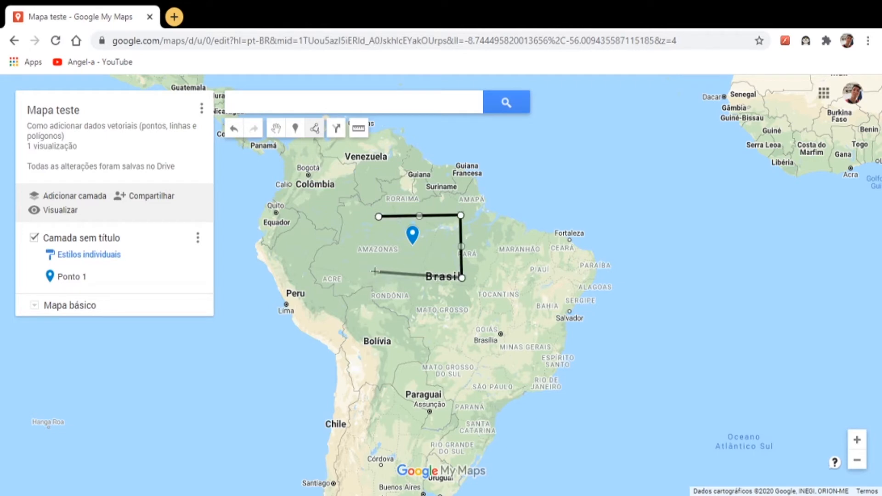
left_click(375, 272)
left_click(378, 218)
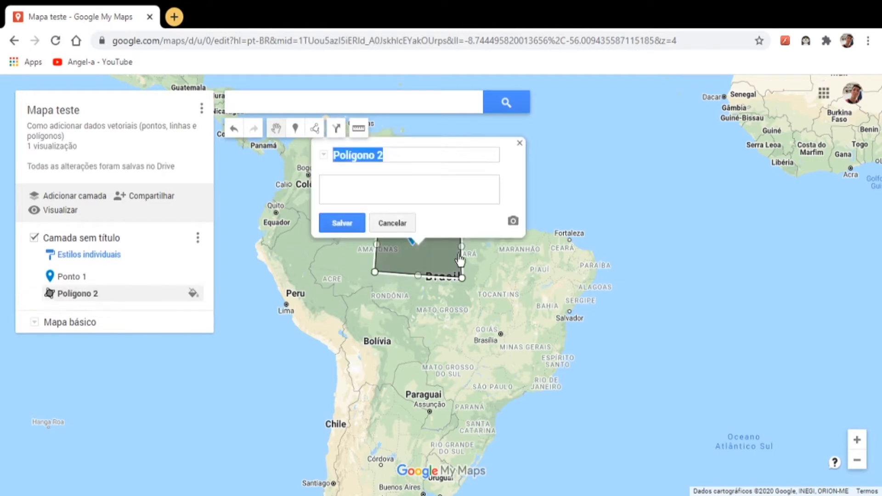
Step: Save the polygon under its default name and move it above the point in the untitled layer
left_click(330, 224)
left_click_drag(89, 295, 92, 277)
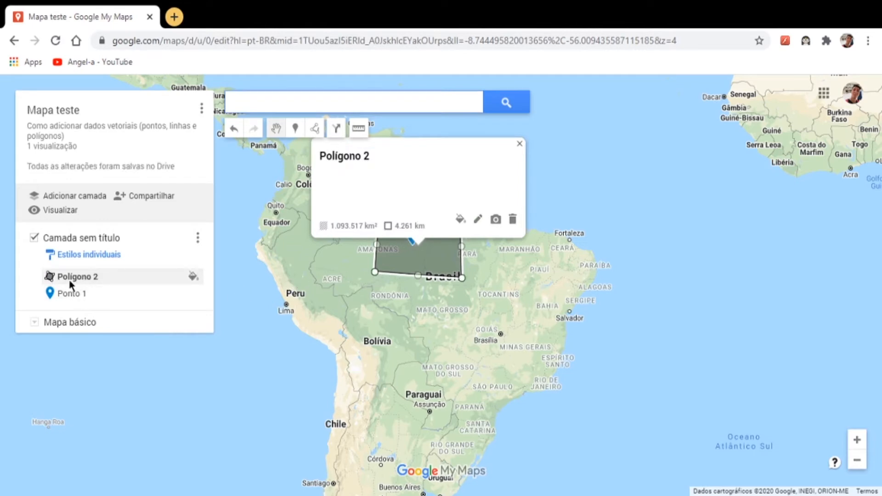
left_click(350, 277)
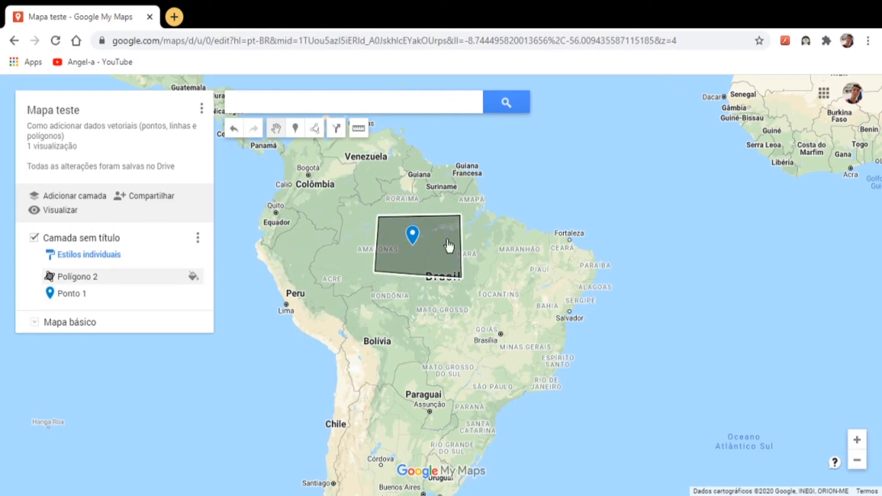
Step: Set the black polygon's transparency to the minimum for a solid fill, and close its style options and details
left_click(192, 276)
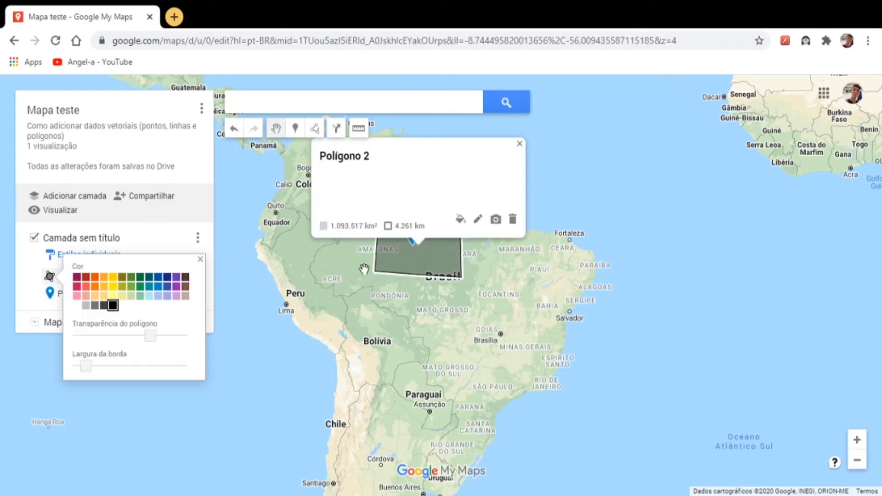
left_click(460, 220)
left_click(460, 221)
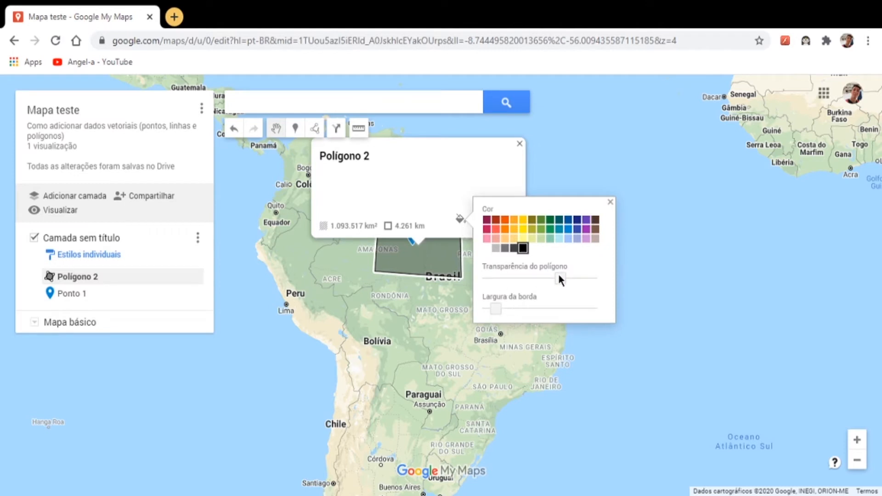
left_click_drag(558, 276, 487, 279)
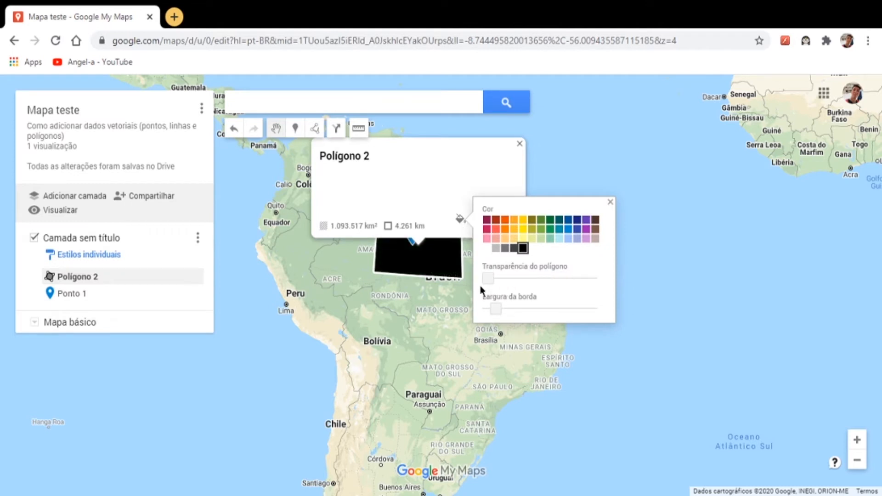
left_click(610, 202)
left_click(520, 144)
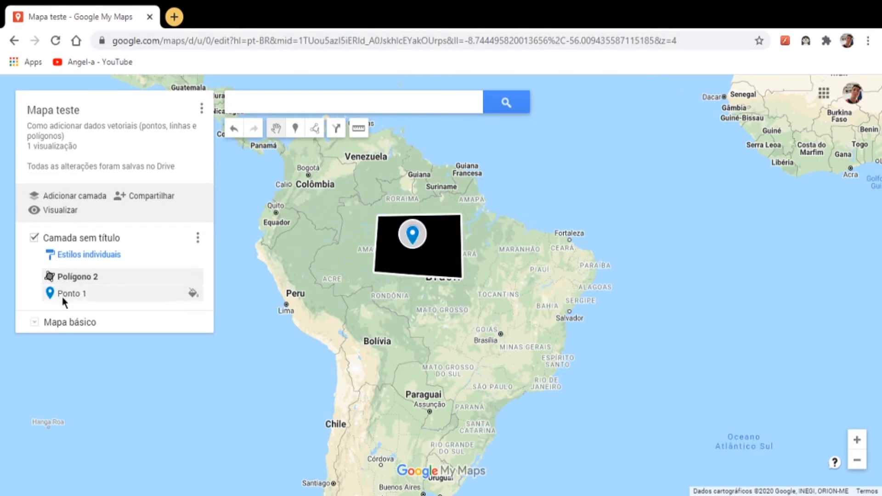
Step: Delete the polygon and the point from the untitled layer
left_click(96, 277)
left_click(513, 219)
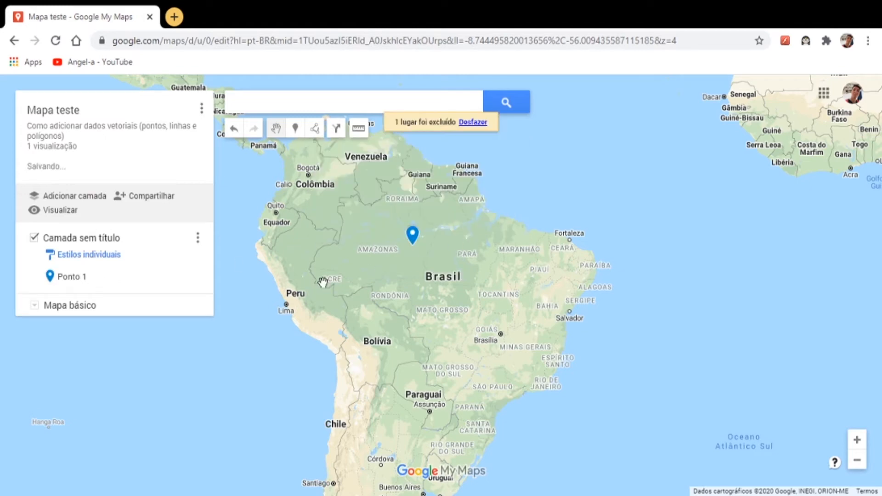
left_click(73, 278)
left_click(506, 199)
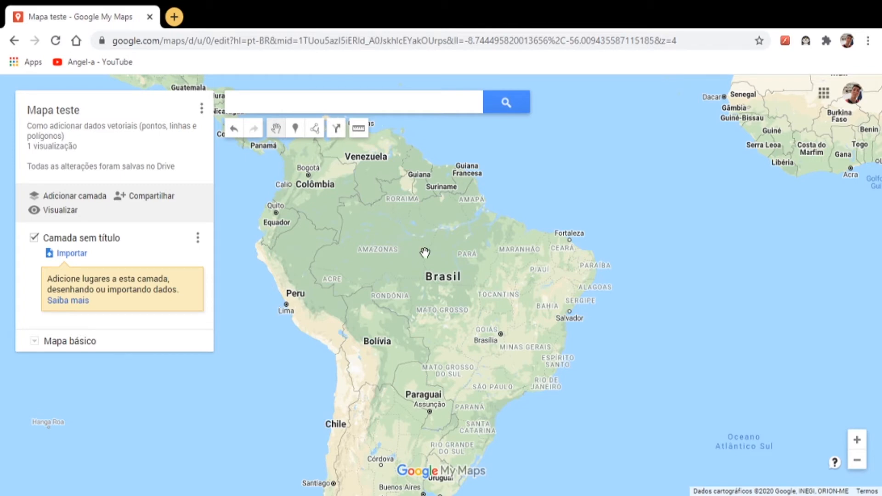
Step: Place a point in the city of Belém and save it under its default name
scroll(425, 253, "up", 1)
left_click_drag(488, 202, 427, 244)
scroll(427, 242, "up", 1)
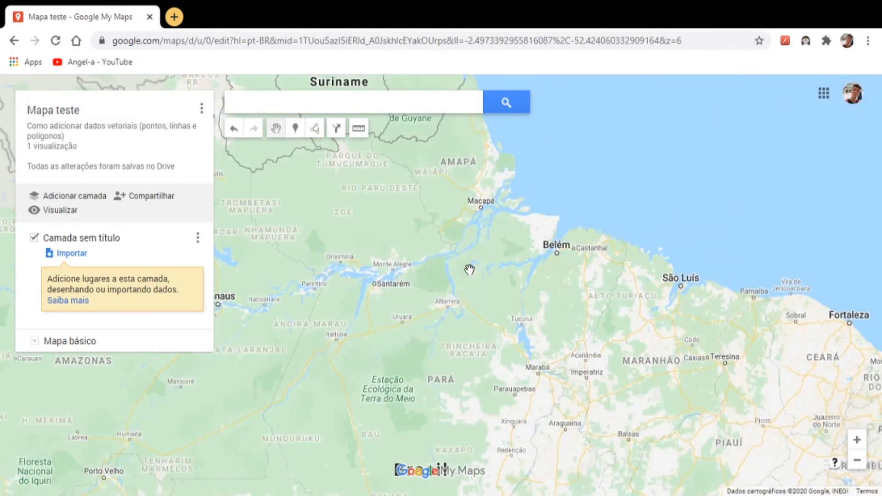
scroll(469, 269, "up", 1)
left_click_drag(523, 221, 456, 238)
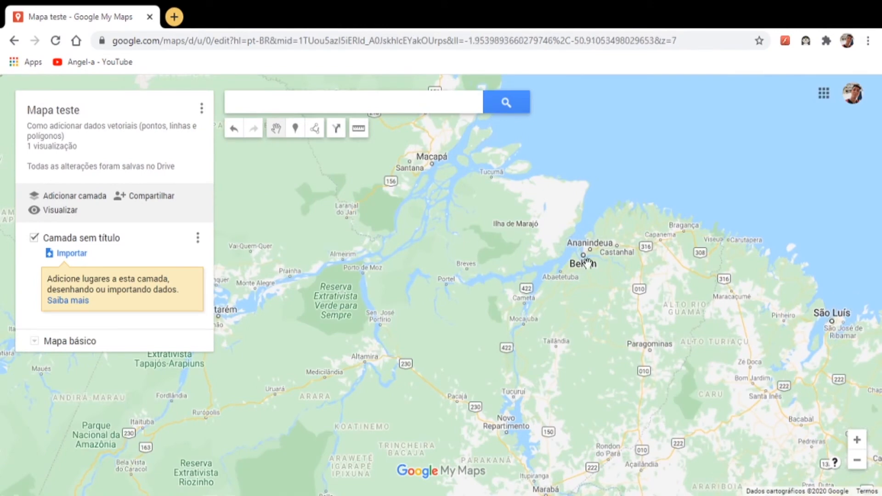
scroll(619, 269, "up", 1)
scroll(566, 270, "up", 1)
scroll(559, 290, "up", 1)
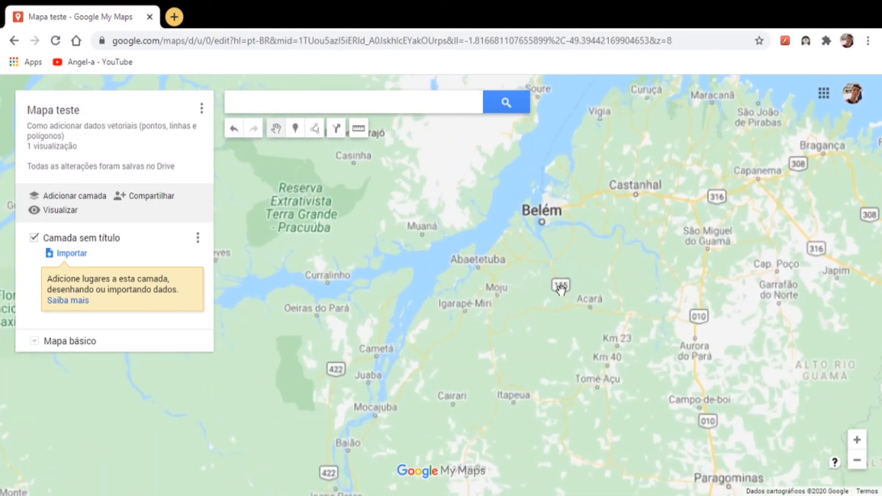
left_click_drag(552, 253, 508, 291)
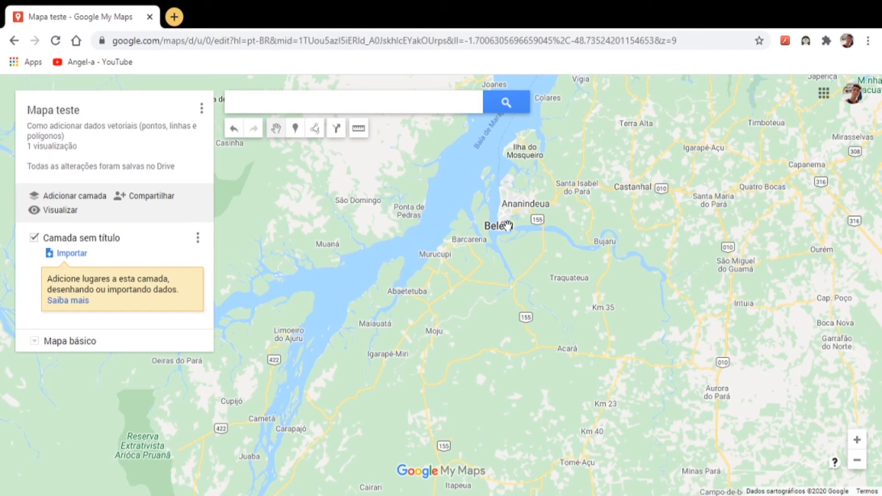
scroll(504, 226, "up", 1)
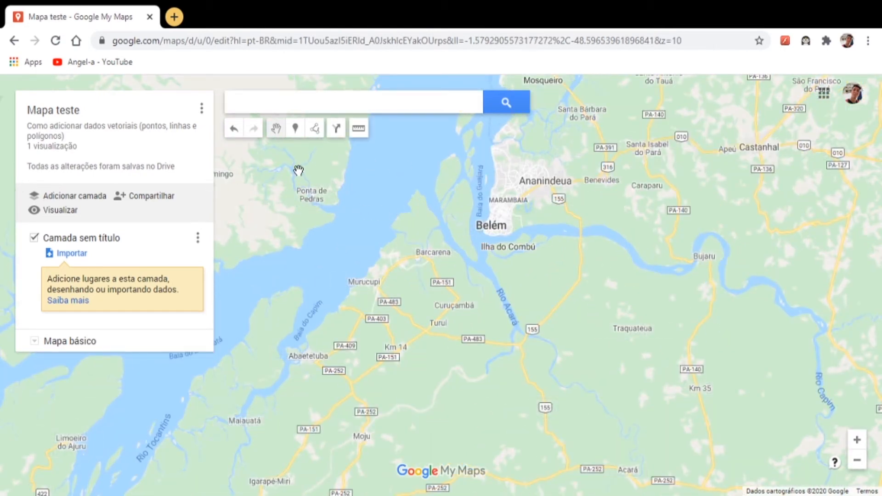
scroll(493, 225, "up", 1)
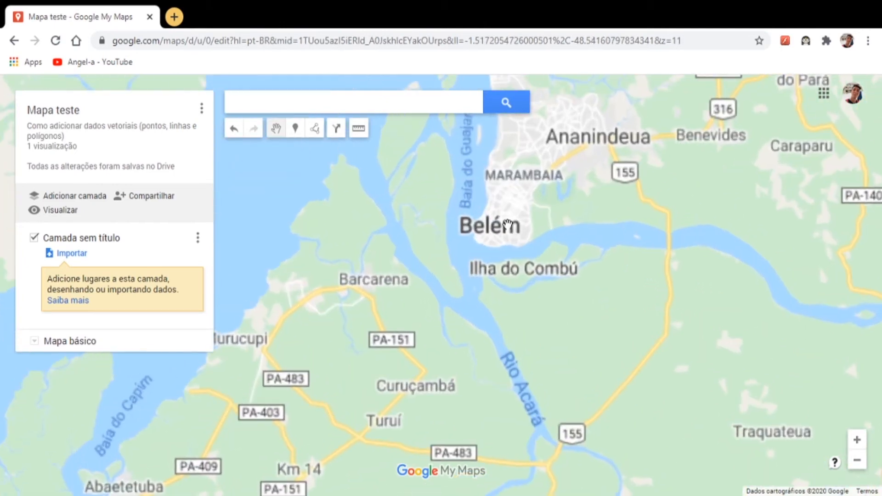
left_click_drag(516, 219, 490, 233)
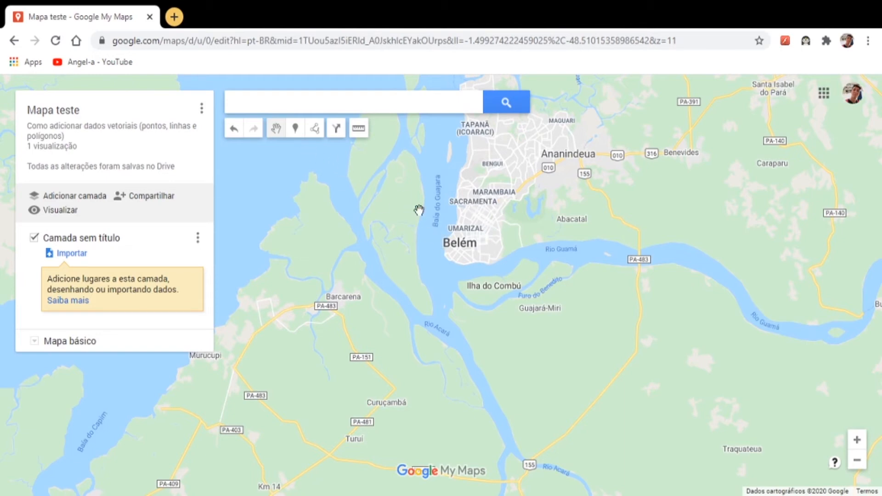
left_click(296, 131)
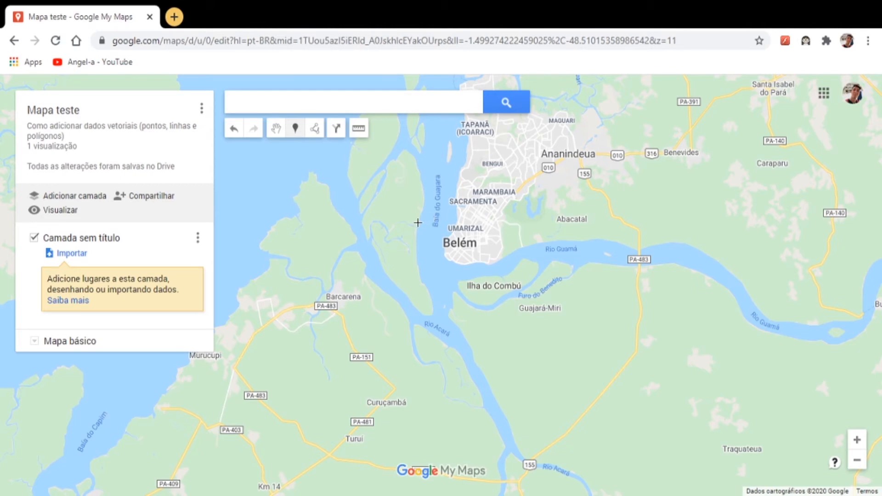
left_click(491, 222)
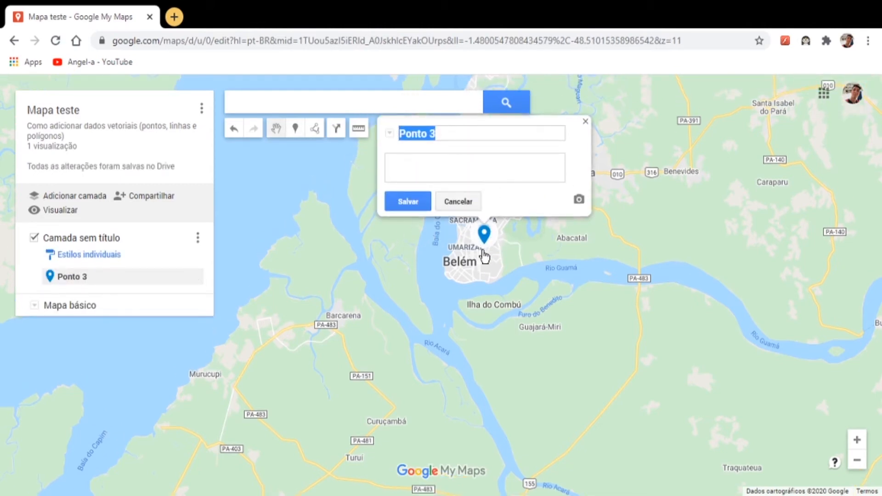
left_click(419, 202)
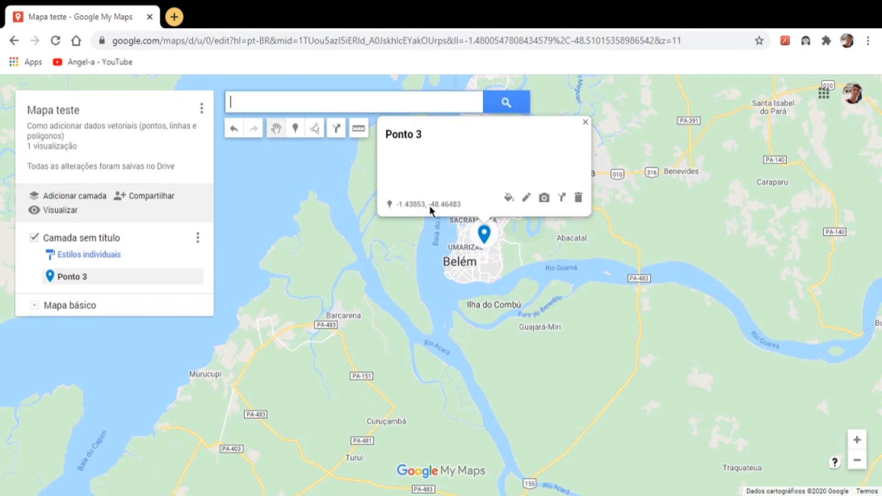
Step: Highlight the saved point's coordinates, and delete the point from the untitled layer
double_click(426, 209)
left_click_drag(426, 209, 392, 204)
left_click(465, 210)
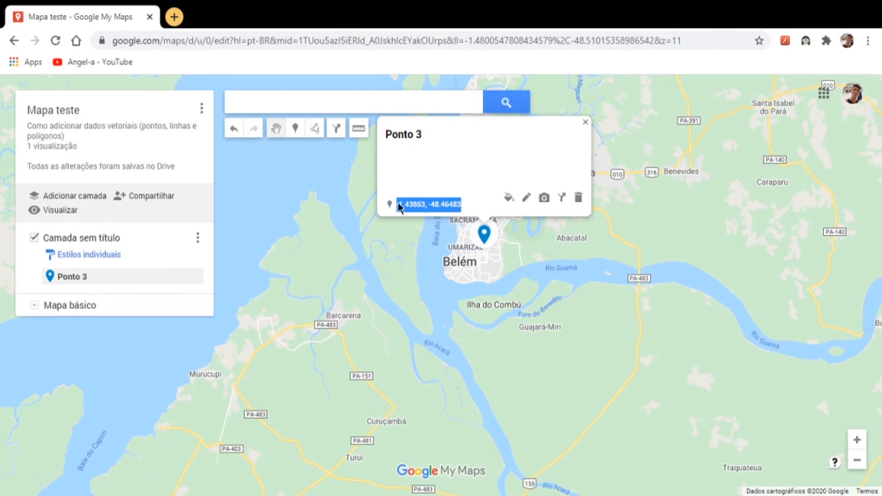
left_click(578, 197)
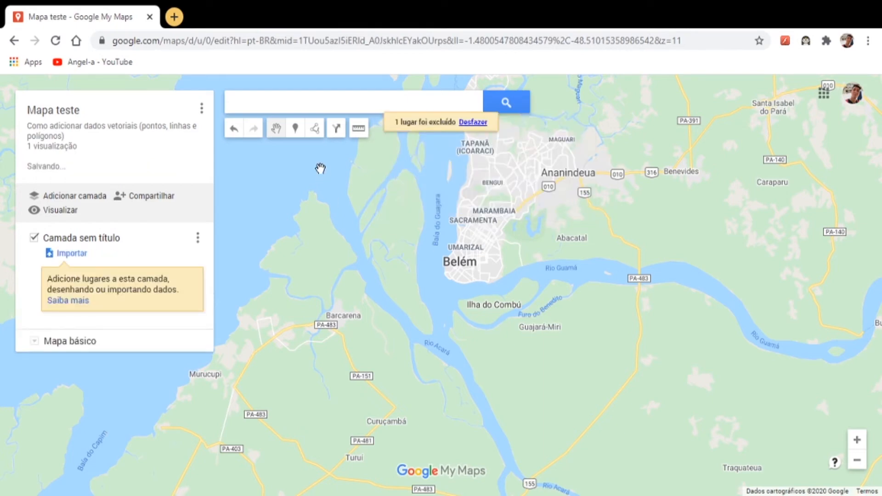
Step: Search for Belém, PA, add the found place to the untitled layer and highlight its coordinates
left_click(330, 108)
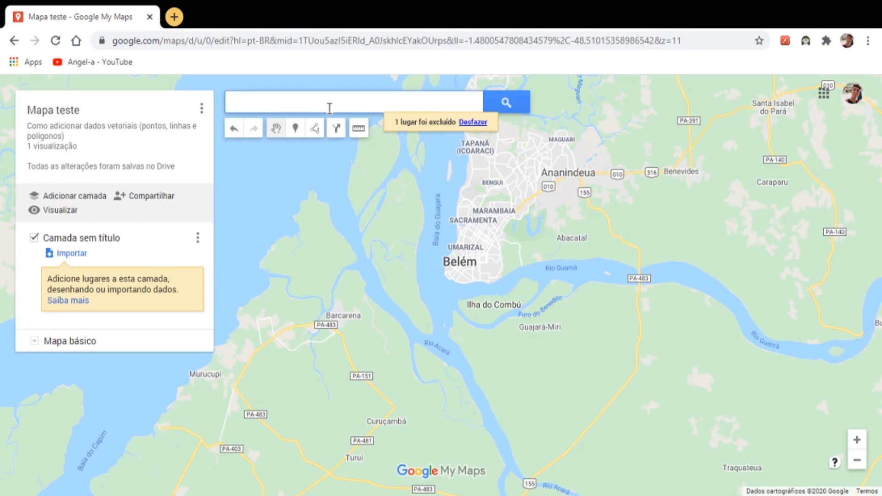
type("belé")
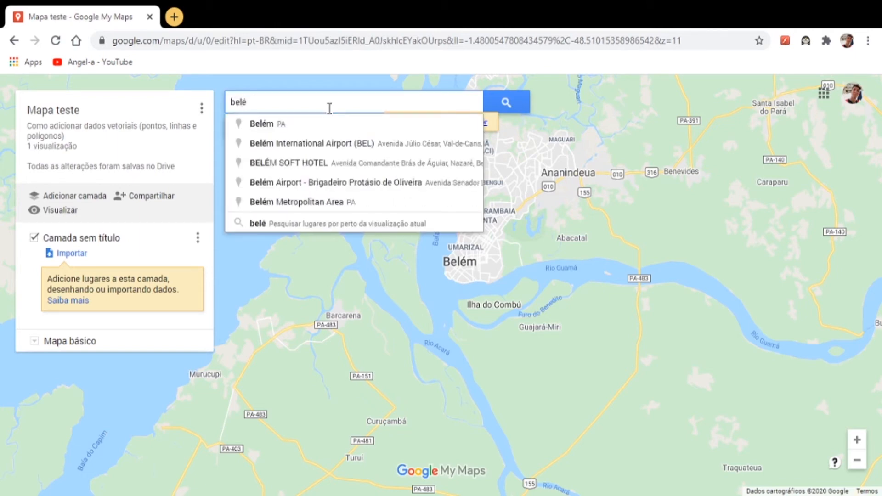
type("m")
left_click(254, 121)
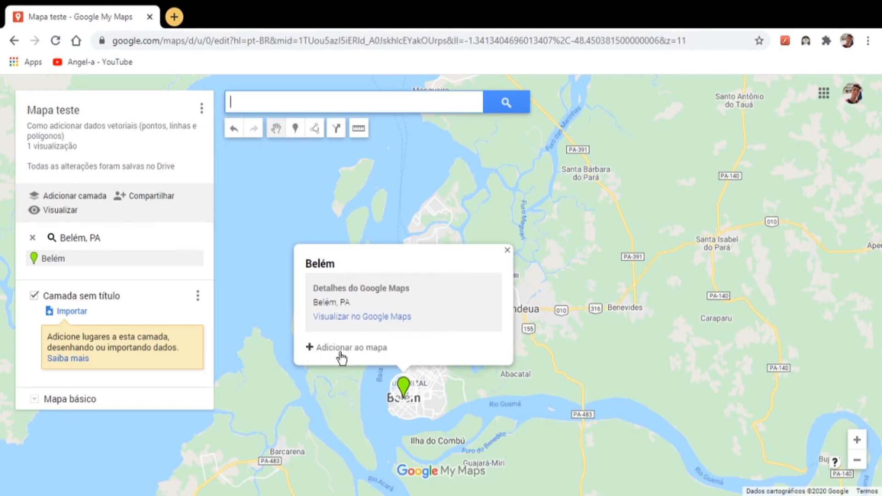
left_click(368, 349)
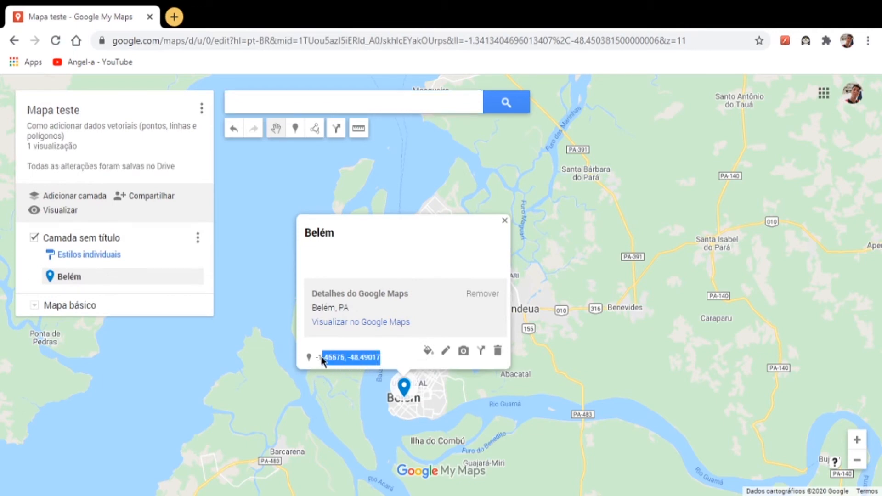
left_click_drag(321, 357, 315, 357)
Step: Open the Belém point's style options and look through the full icon collection down to the Animais category
left_click(428, 355)
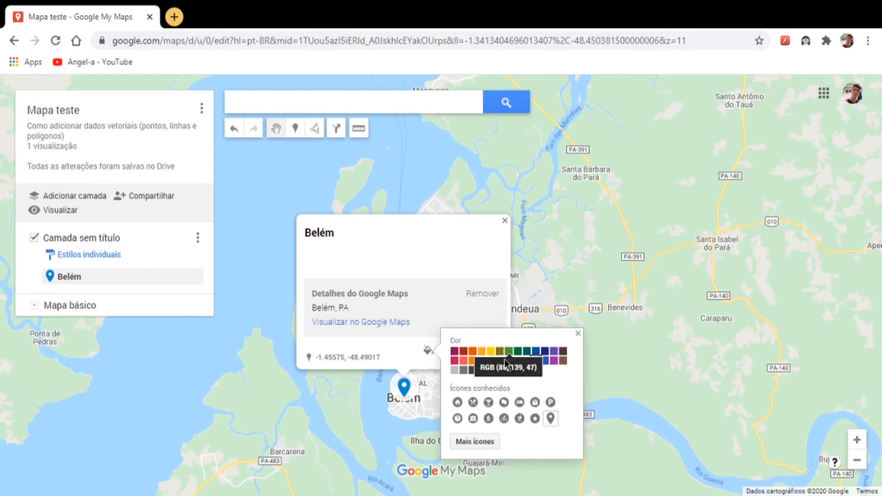
left_click(536, 371)
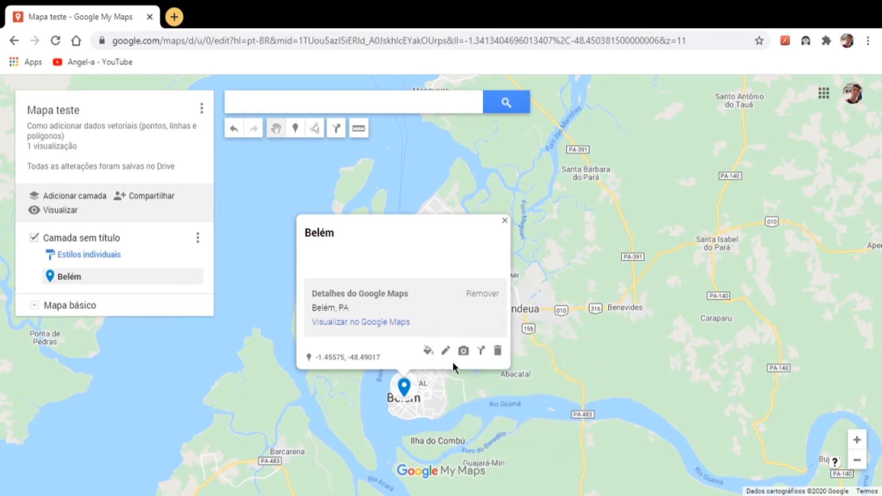
left_click(428, 352)
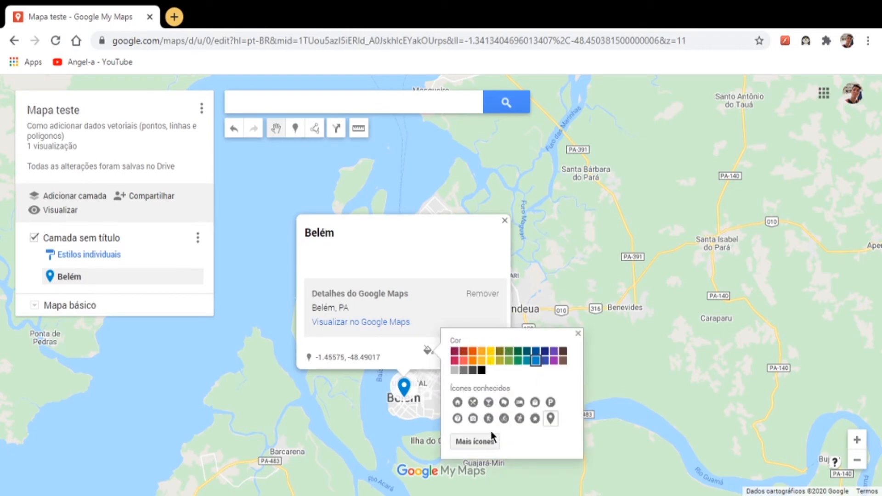
left_click(480, 441)
scroll(455, 250, "down", 2)
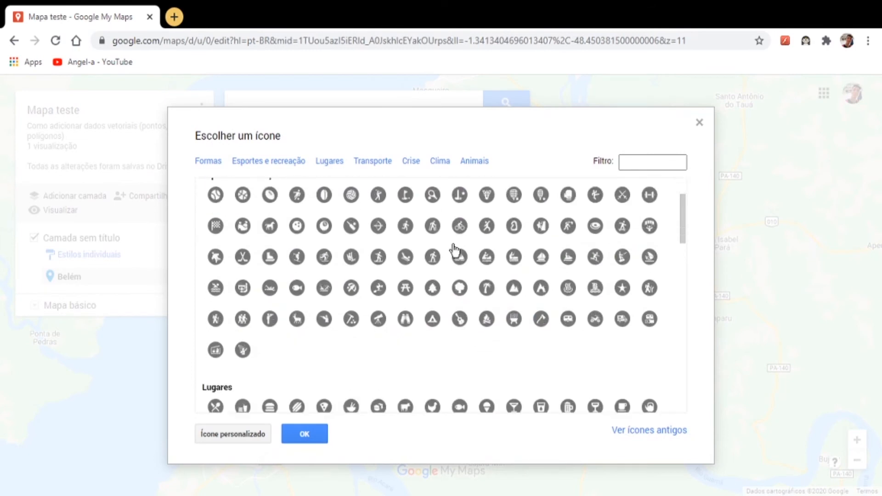
scroll(305, 258, "down", 4)
scroll(305, 258, "up", 6)
scroll(304, 265, "down", 1)
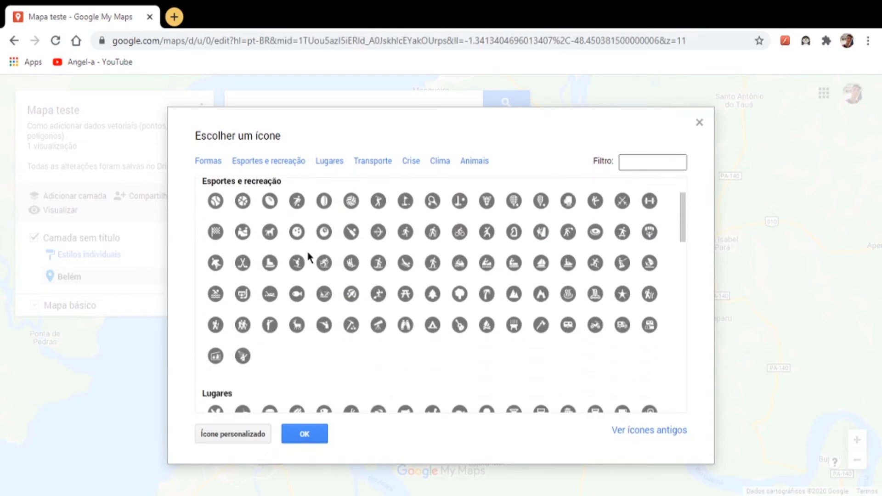
scroll(307, 248, "down", 4)
scroll(296, 239, "down", 3)
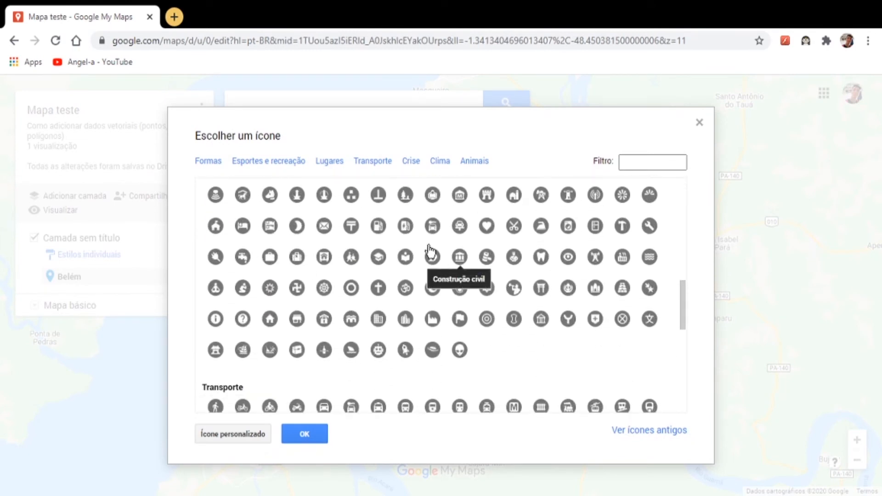
scroll(429, 252, "down", 5)
scroll(350, 264, "down", 1)
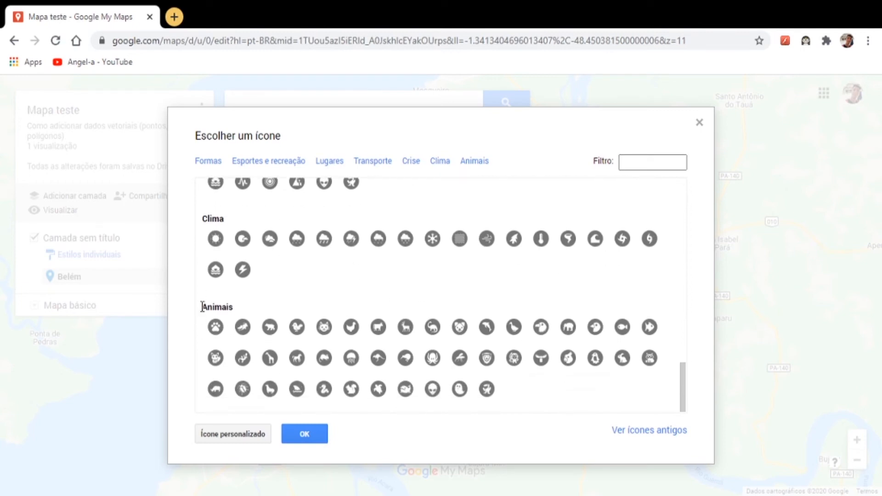
Step: Review the icon category headings from Animais back up to Formas, and close the icon collection and style options
left_click_drag(202, 307, 246, 306)
scroll(285, 262, "up", 2)
left_click_drag(203, 286, 246, 285)
scroll(243, 295, "up", 15)
scroll(228, 282, "up", 4)
left_click_drag(202, 248, 305, 252)
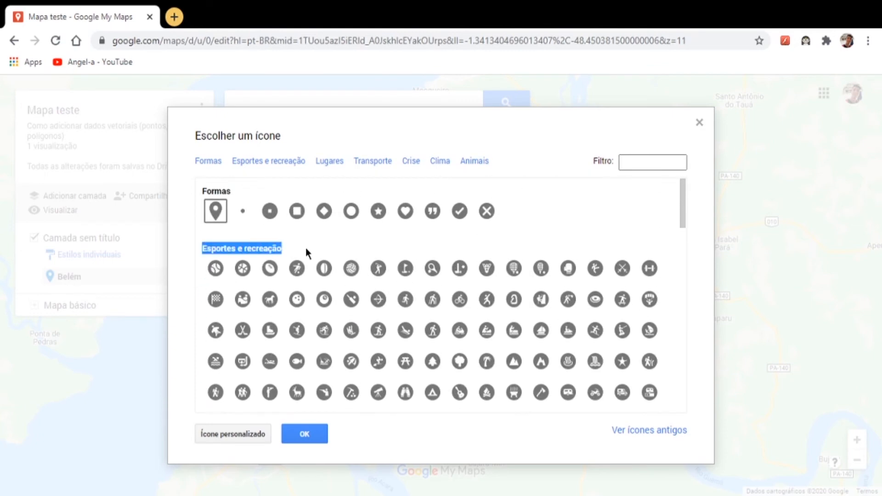
left_click_drag(198, 191, 244, 194)
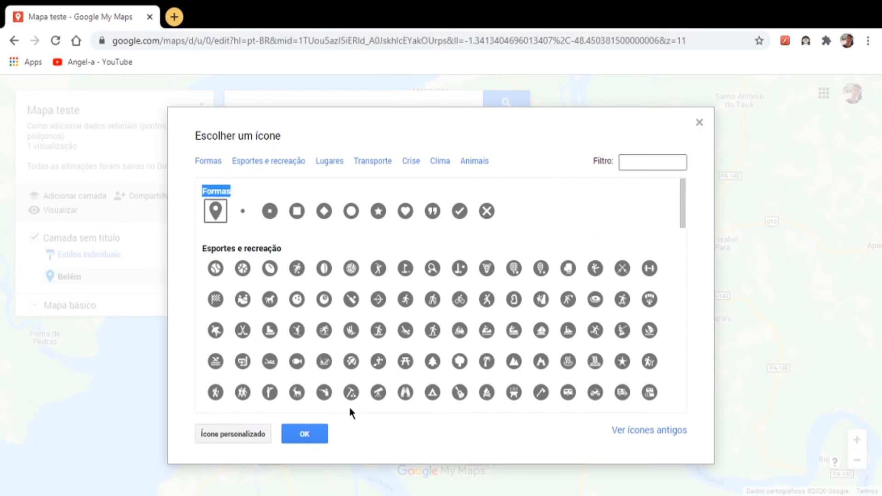
left_click(699, 123)
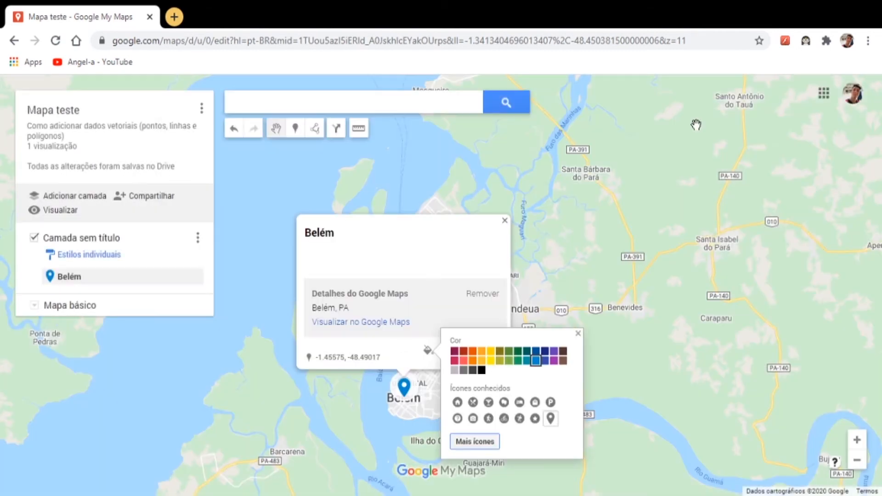
left_click(453, 311)
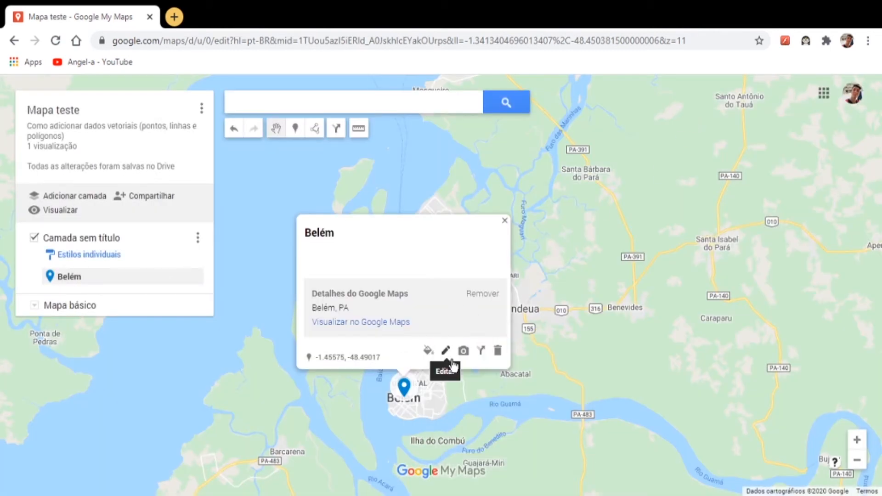
Step: Examine the image and video sources offered for the Belém point, including image URL and YouTube search, and close the chooser
left_click(463, 352)
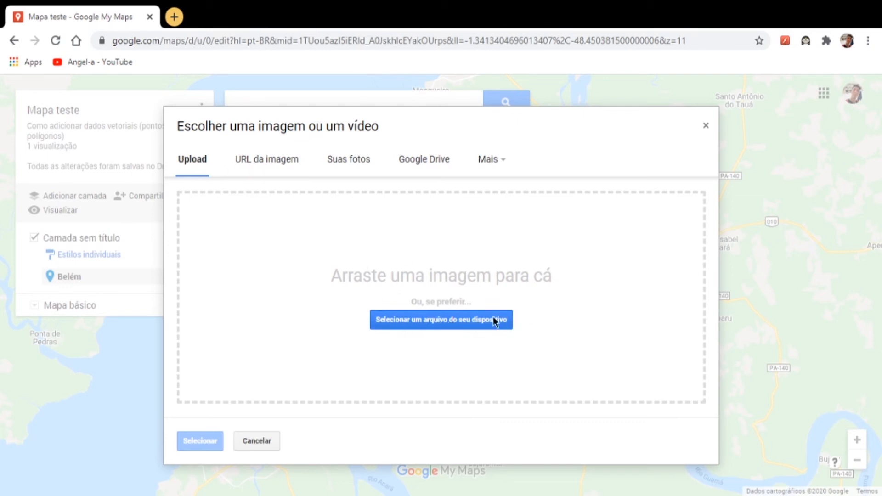
left_click(246, 168)
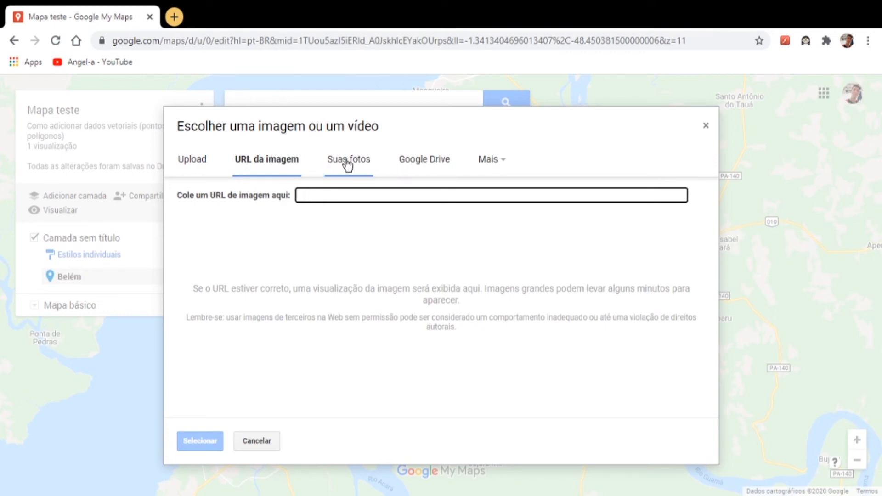
left_click(493, 162)
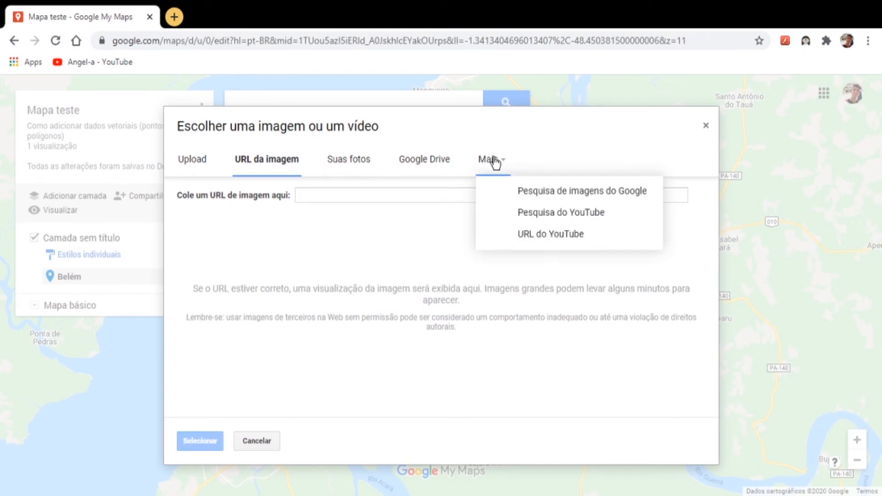
left_click(556, 219)
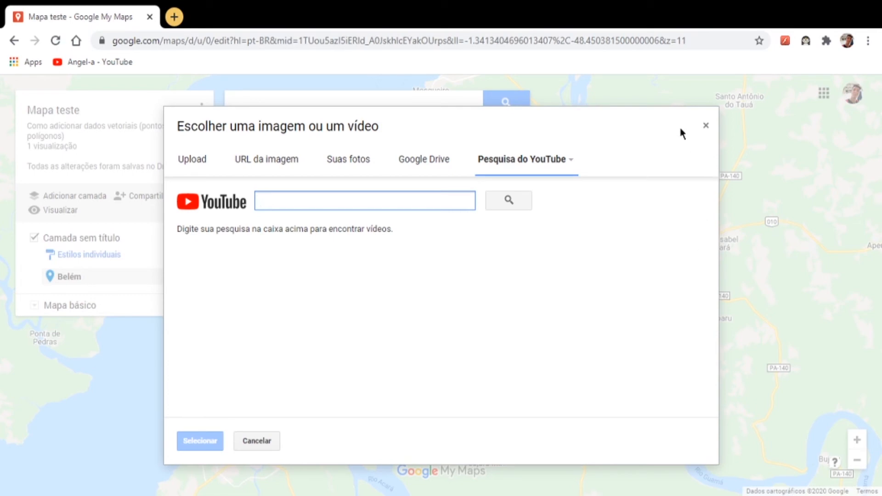
left_click(706, 125)
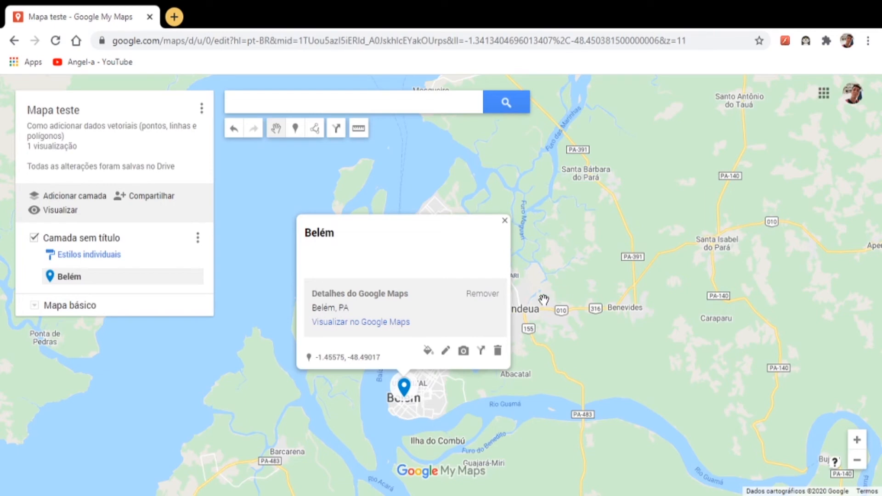
Step: Close the Belém point's details and show the city of Belém up close around its marker
scroll(540, 211, "up", 1)
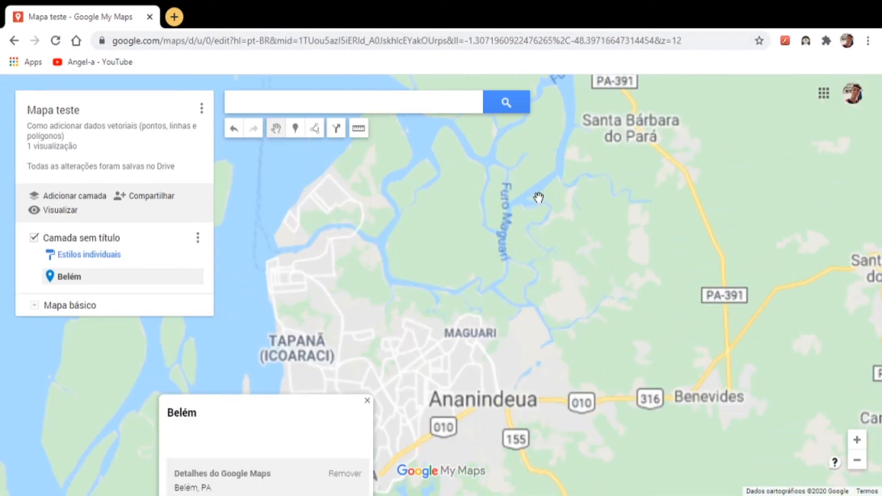
left_click_drag(490, 357, 520, 197)
left_click_drag(324, 396, 466, 345)
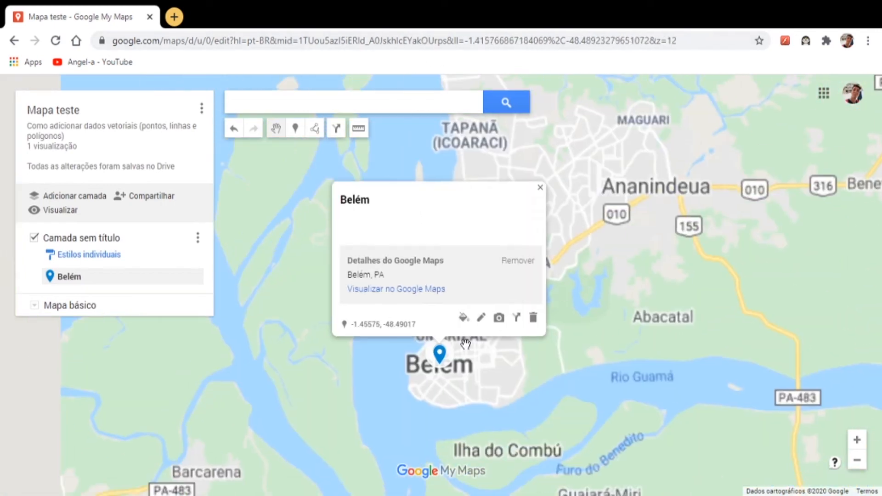
left_click(532, 347)
scroll(468, 382, "up", 1)
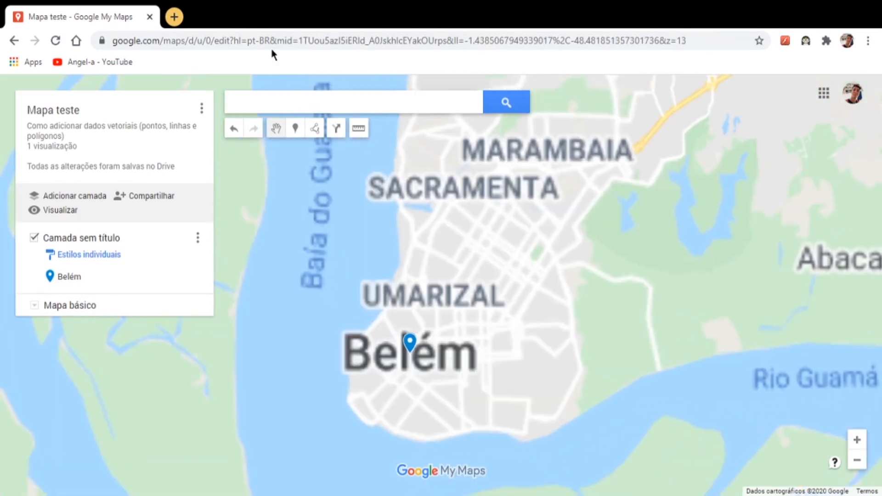
Step: Search for the place Ver-o-Rio on Avenida Marechal Hermes, add it to the map, and highlight its coordinates in the details
left_click(321, 104)
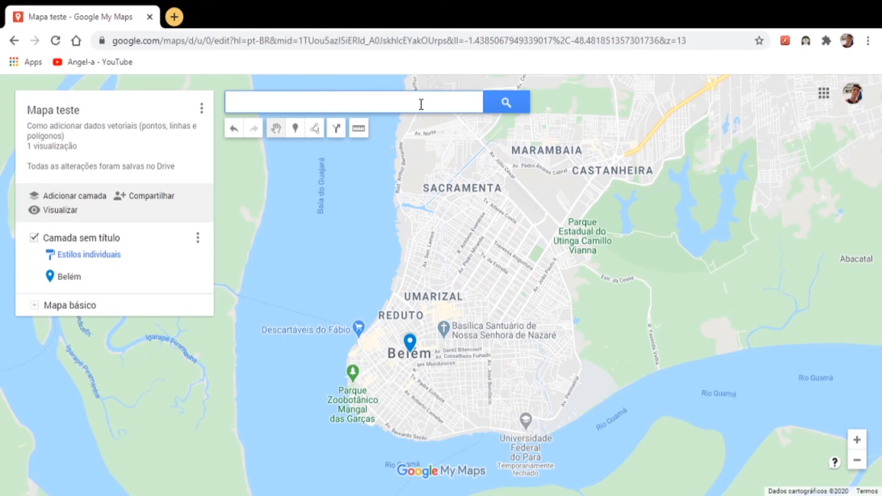
type("ver o p")
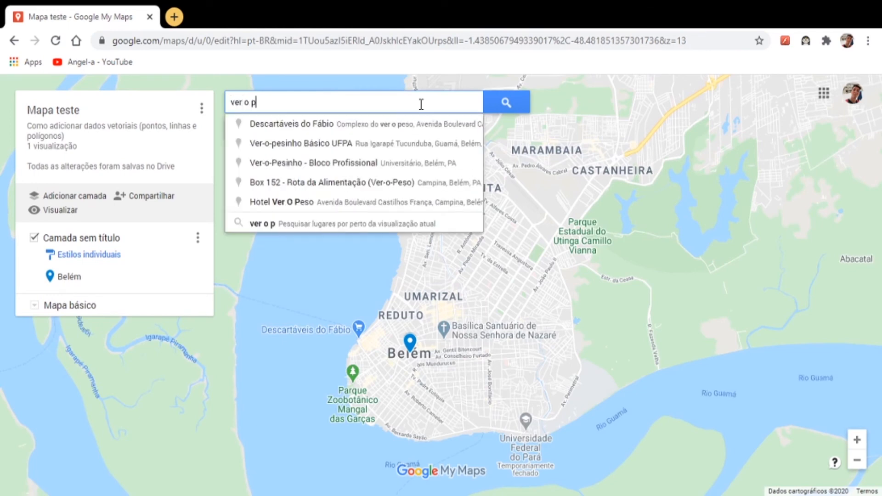
key("BackSpace")
type("rio")
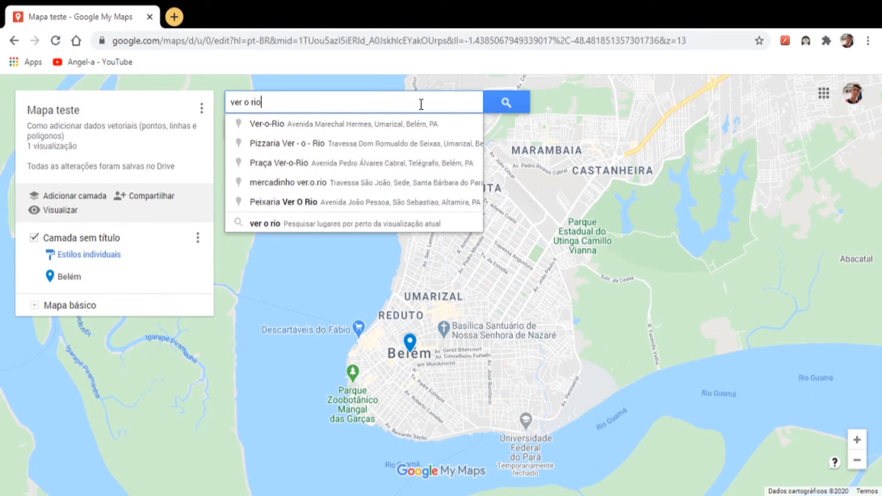
left_click(345, 124)
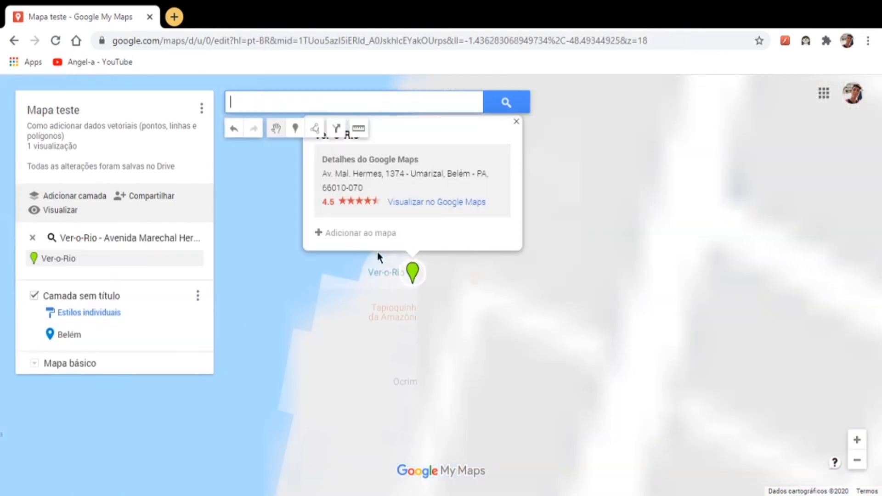
left_click(360, 234)
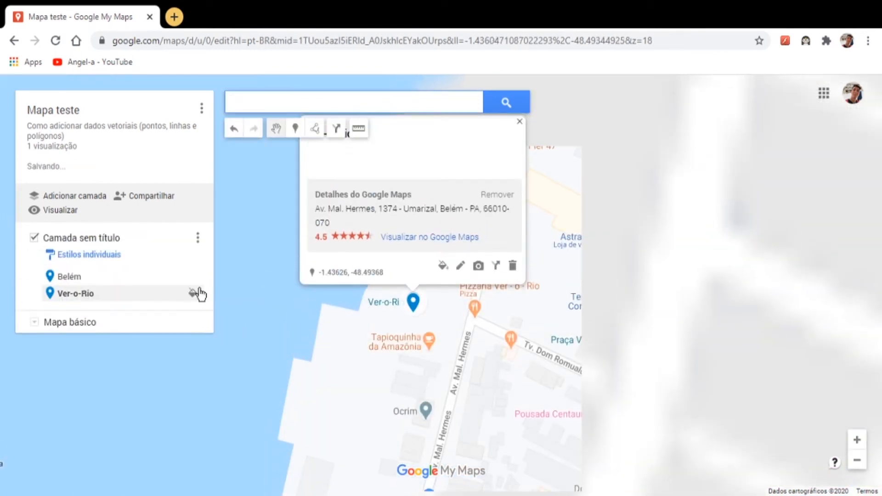
left_click_drag(395, 266, 327, 273)
left_click(374, 266)
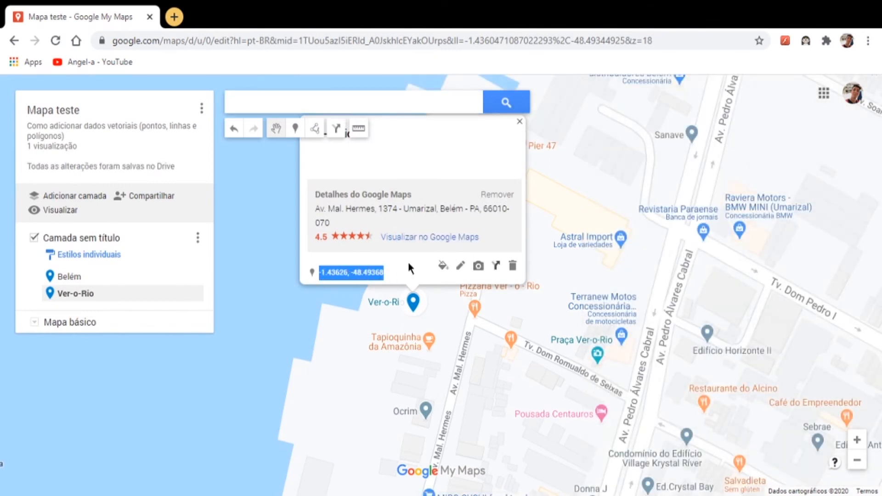
Step: Create driving directions to the Ver-o-Rio point with Museu da UFPA as the starting place
left_click(494, 267)
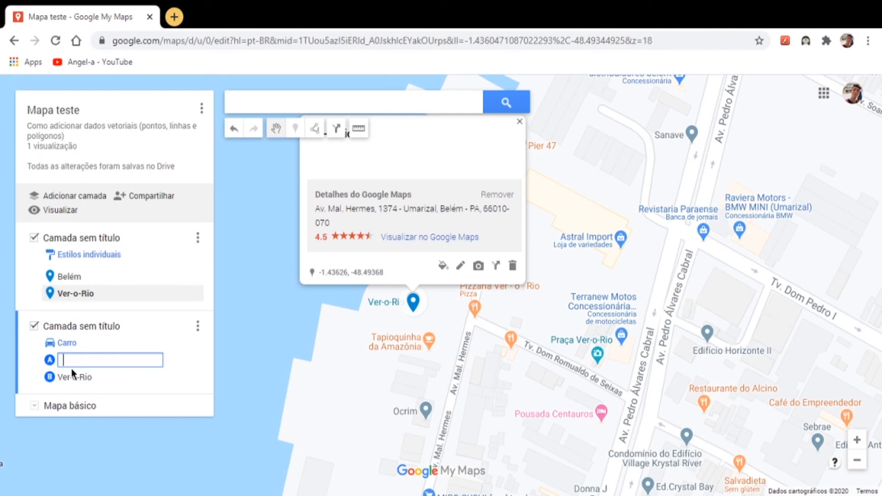
type("useu")
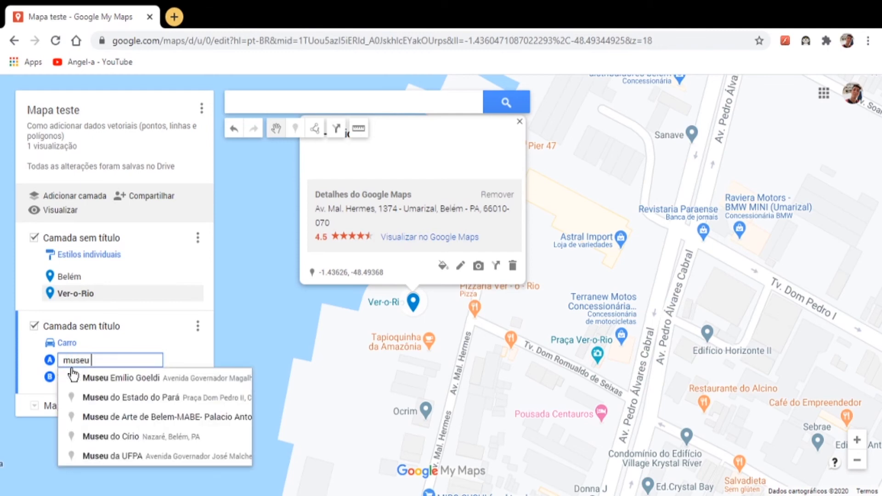
type(" da uf")
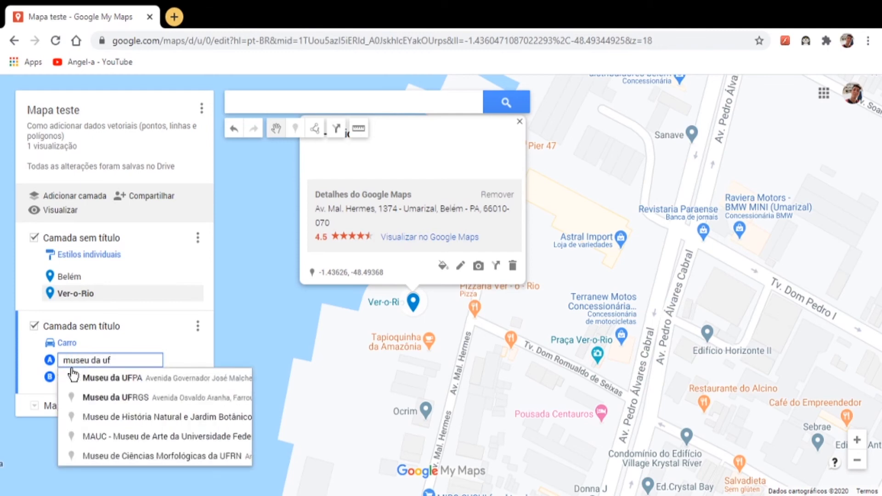
type("pa")
left_click(118, 379)
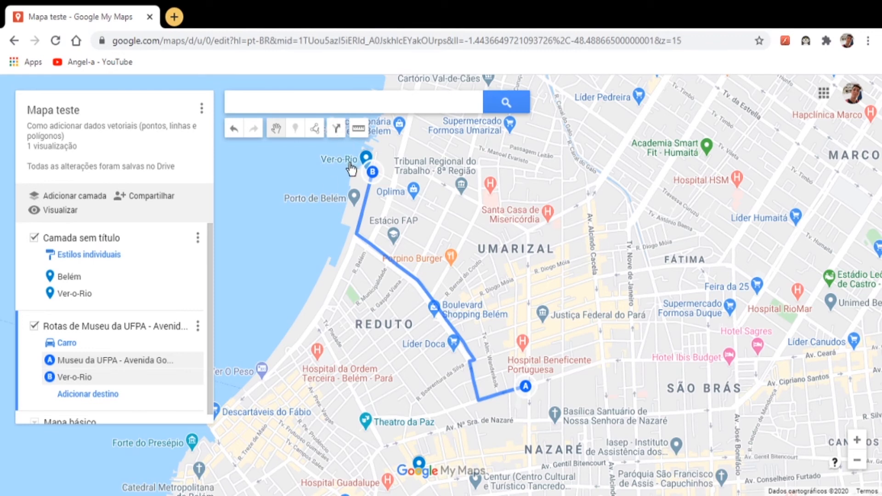
Step: Compare the line drawing options offered when the untitled points layer is active and when the route layer is active
left_click(315, 130)
left_click(325, 243)
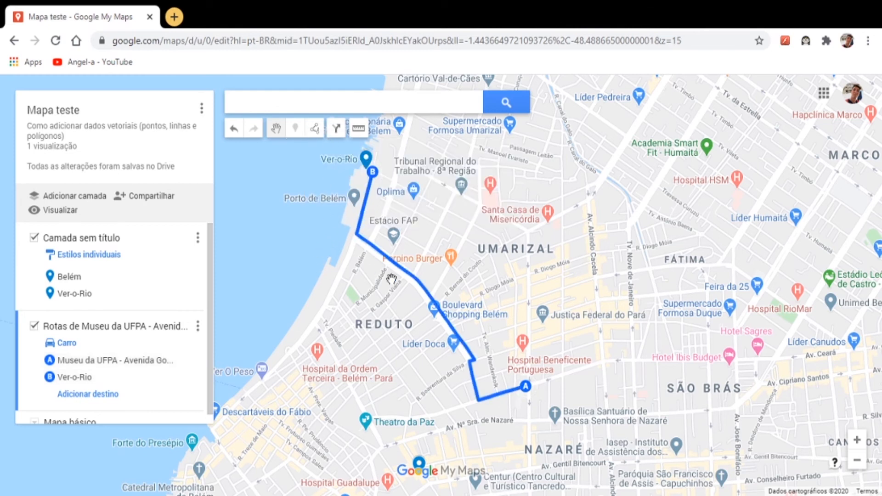
left_click(190, 290)
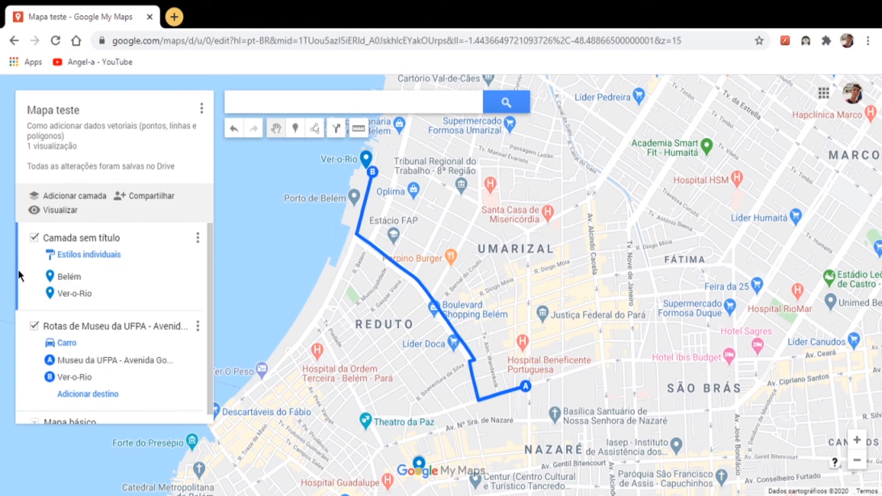
left_click(315, 130)
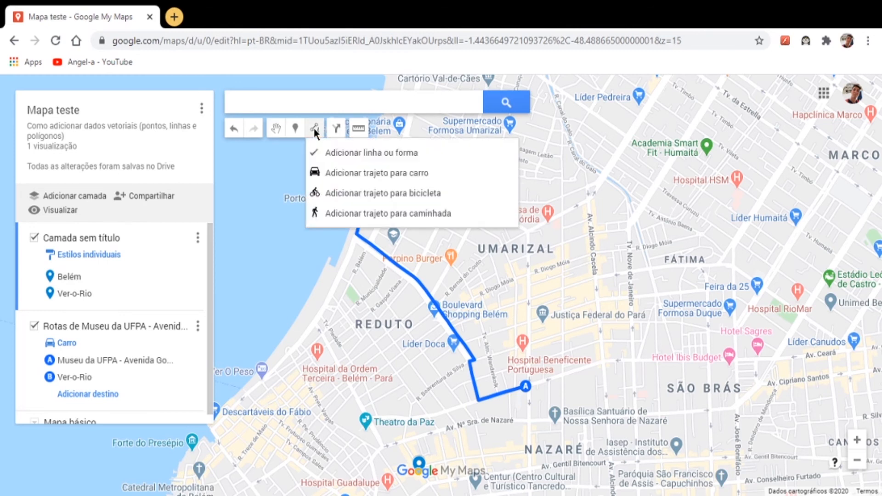
left_click(31, 349)
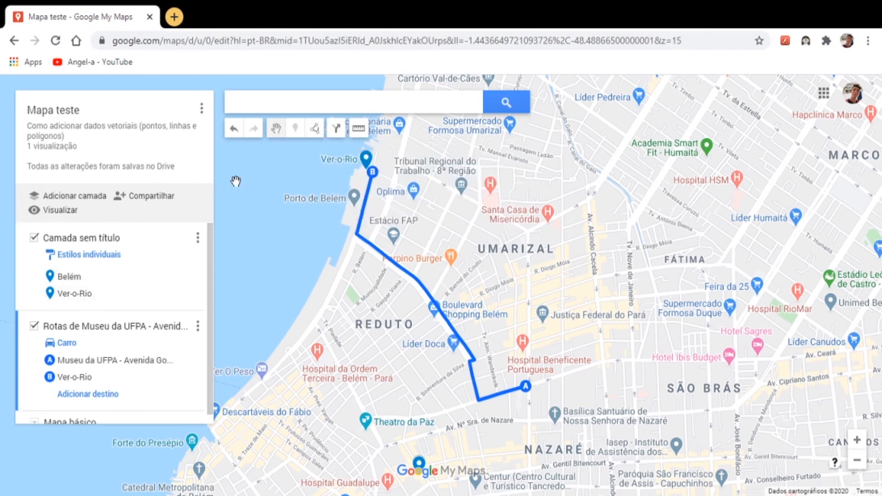
left_click(314, 133)
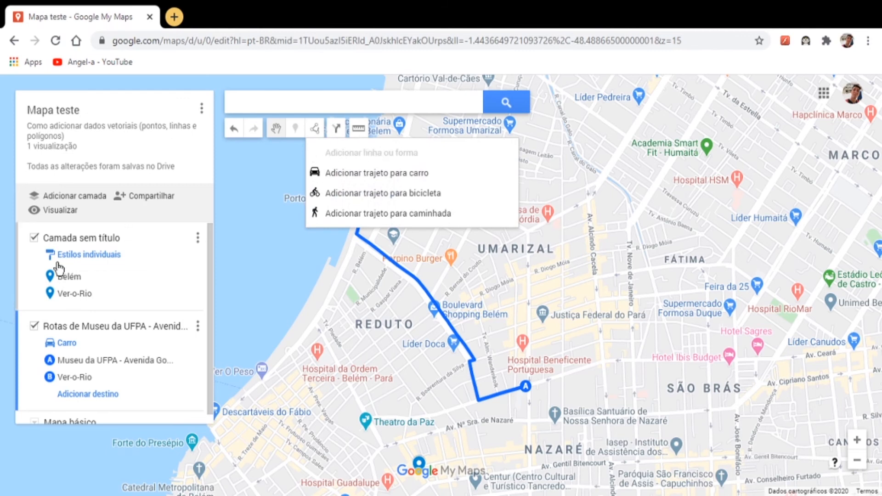
Step: In the untitled layer, draw a line about 454 m long from the route's Ver-o-Rio end to its nearest bend and save it as Linha 1
left_click(31, 266)
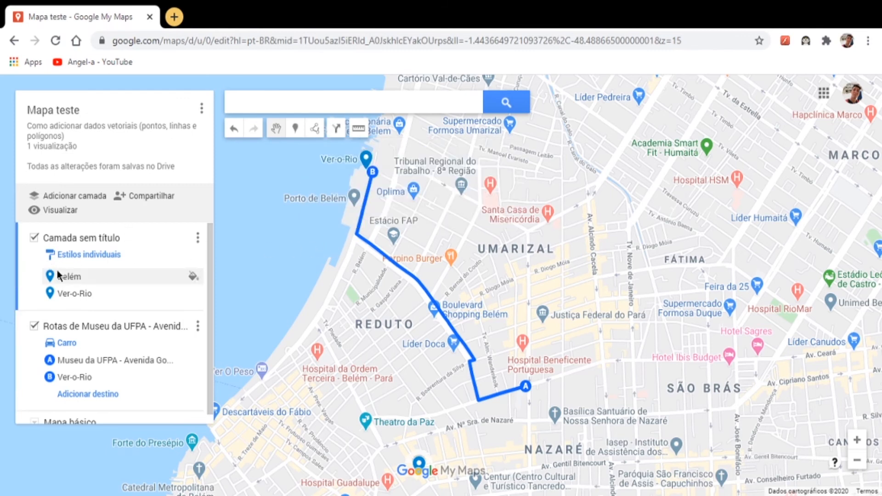
left_click(315, 129)
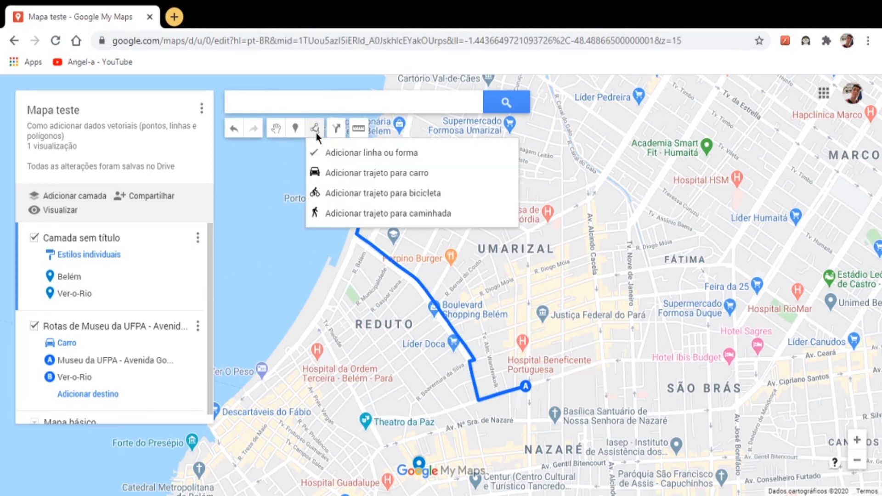
left_click(325, 161)
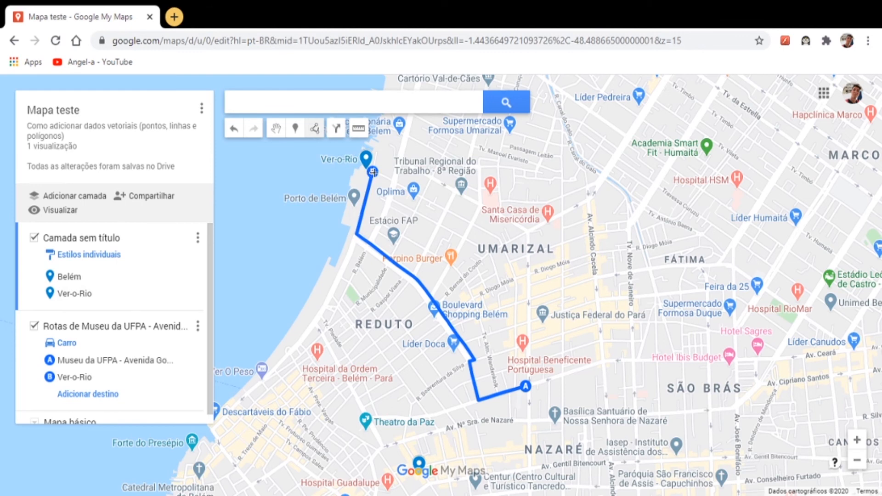
left_click(372, 172)
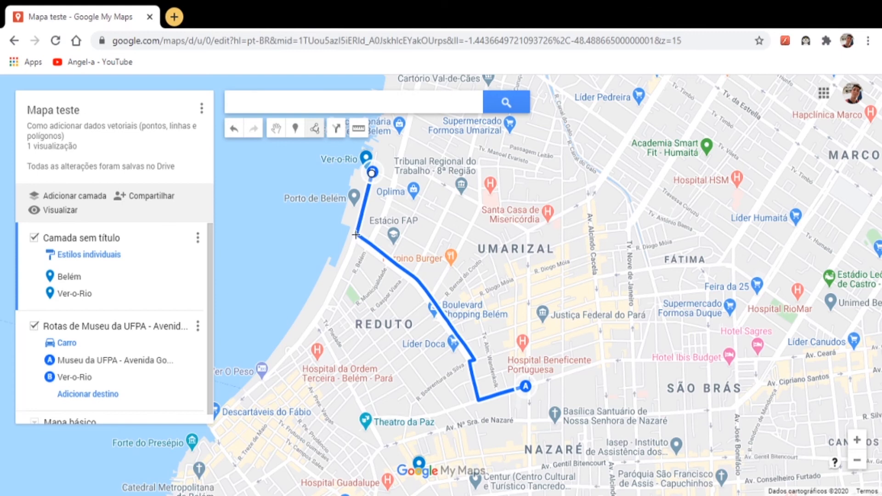
left_click_drag(395, 258, 384, 260)
double_click(358, 235)
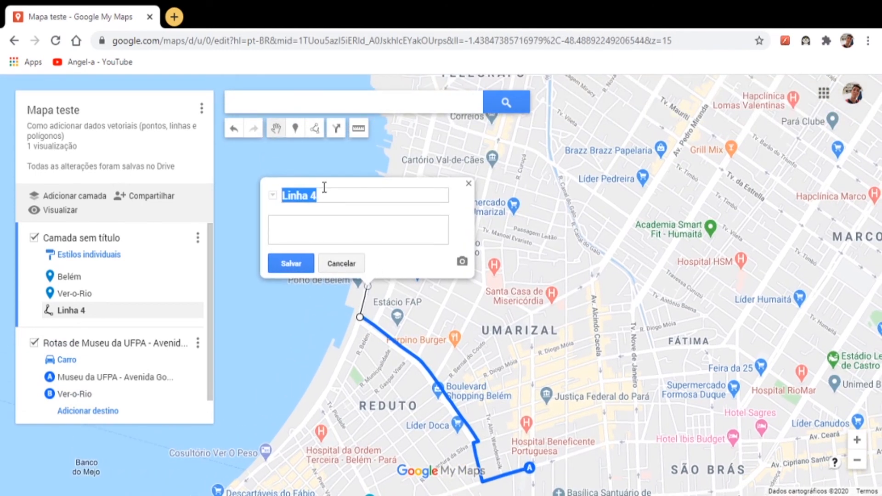
left_click(324, 188)
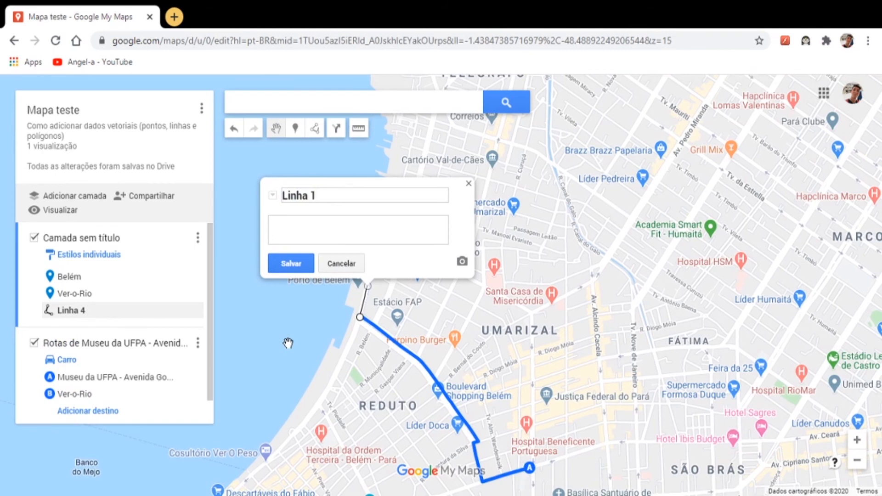
left_click(296, 263)
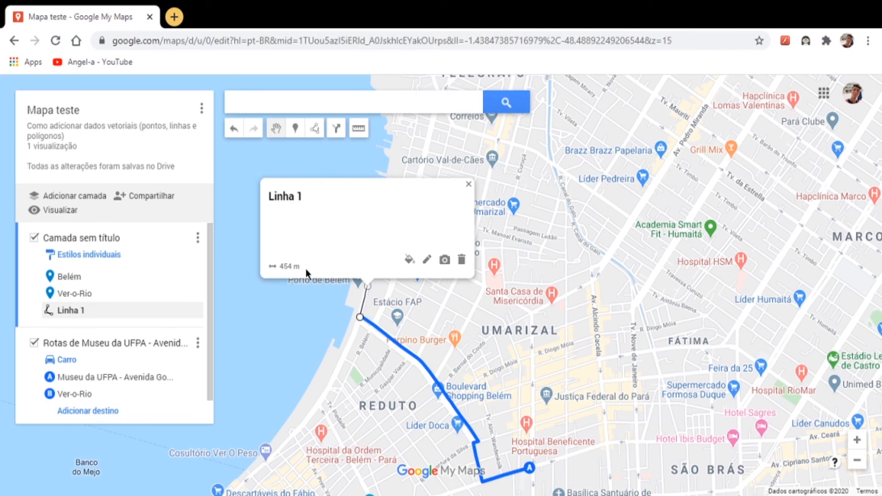
left_click(374, 330)
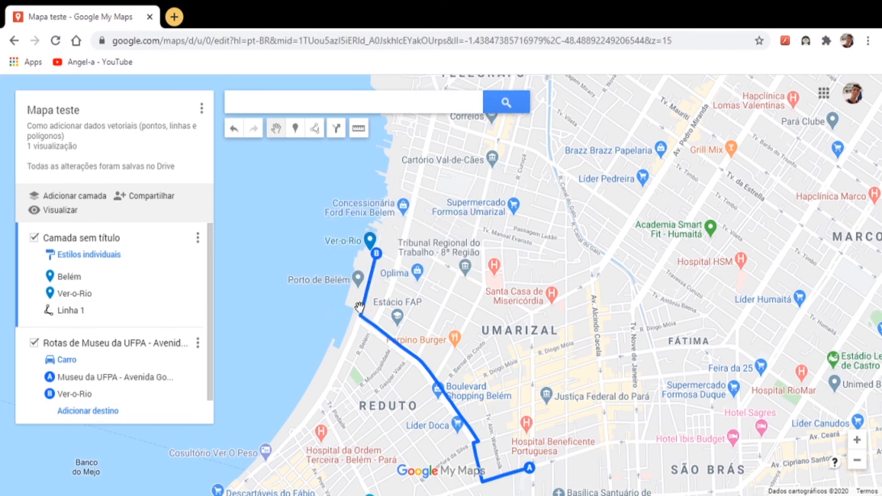
Step: Increase the line width of Linha 1 in its style options and close its details
left_click(69, 310)
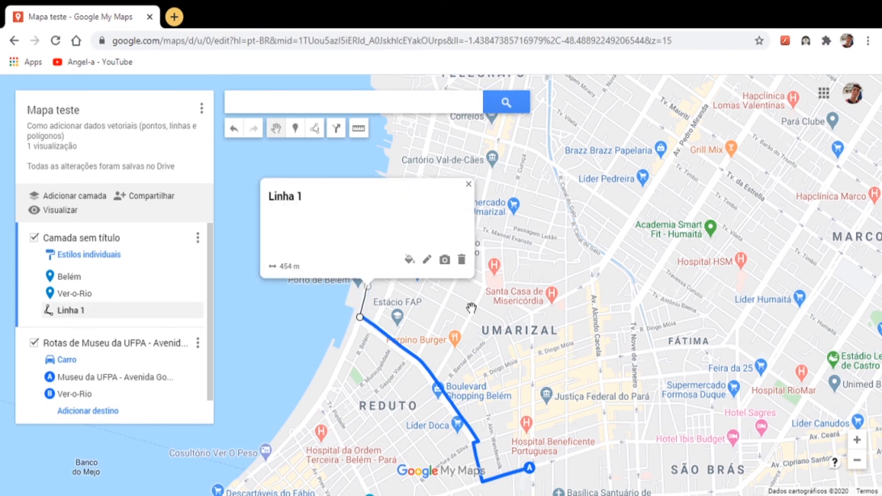
left_click(426, 261)
left_click(349, 266)
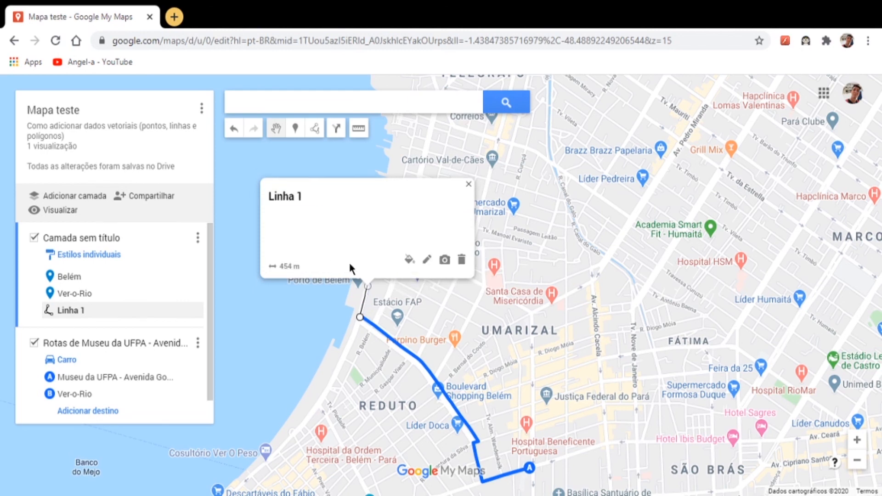
left_click(410, 260)
left_click_drag(440, 315, 459, 322)
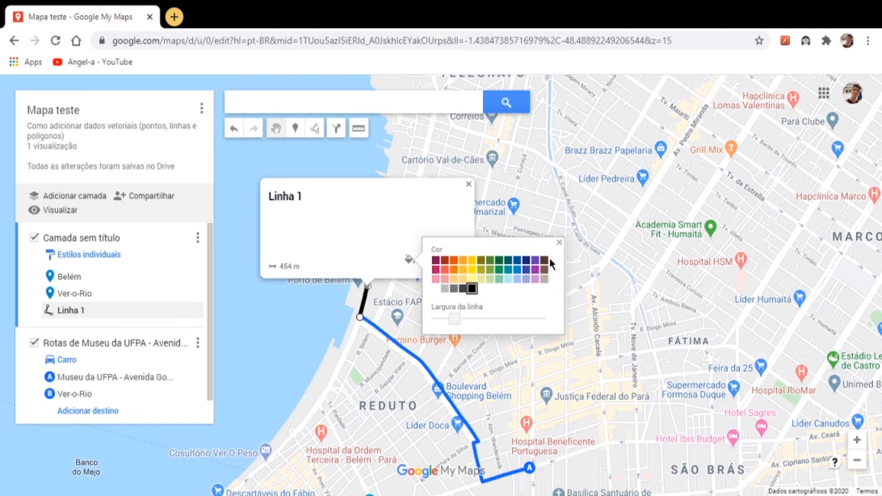
left_click(559, 242)
left_click(307, 325)
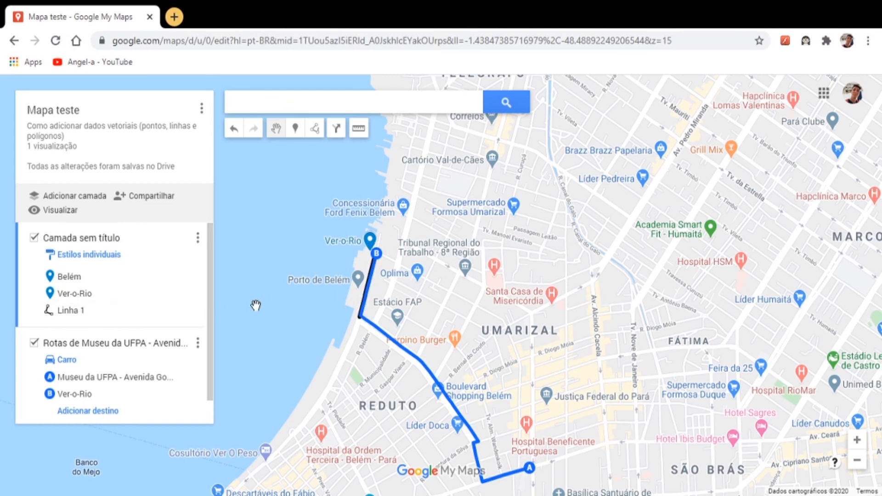
Step: Open Linha 1's details and check the line extension option offered at its southern end
left_click(118, 310)
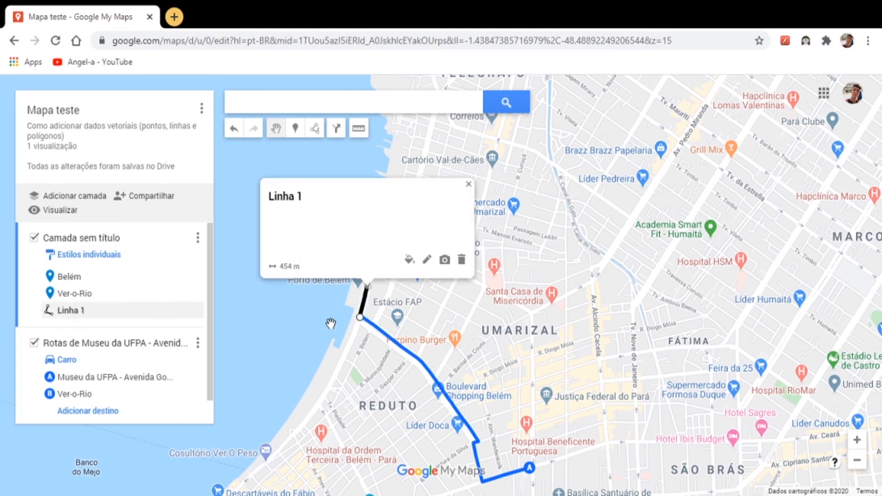
left_click(361, 319)
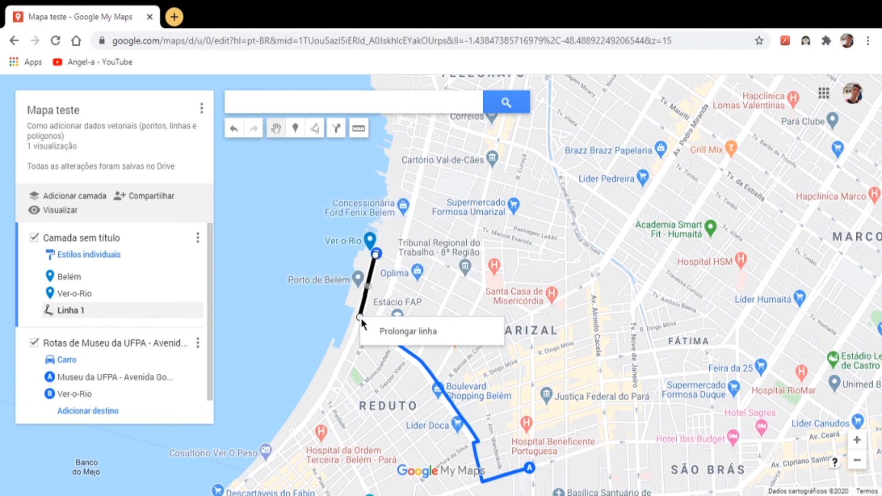
left_click(353, 317)
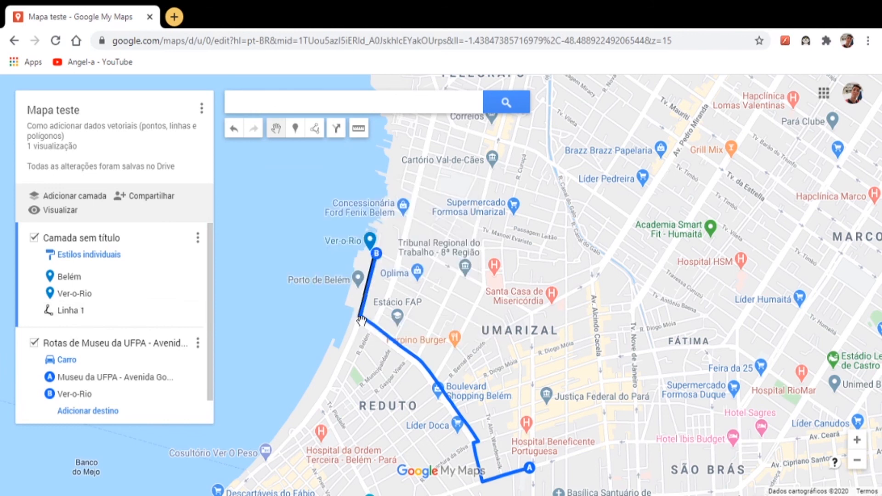
left_click(128, 312)
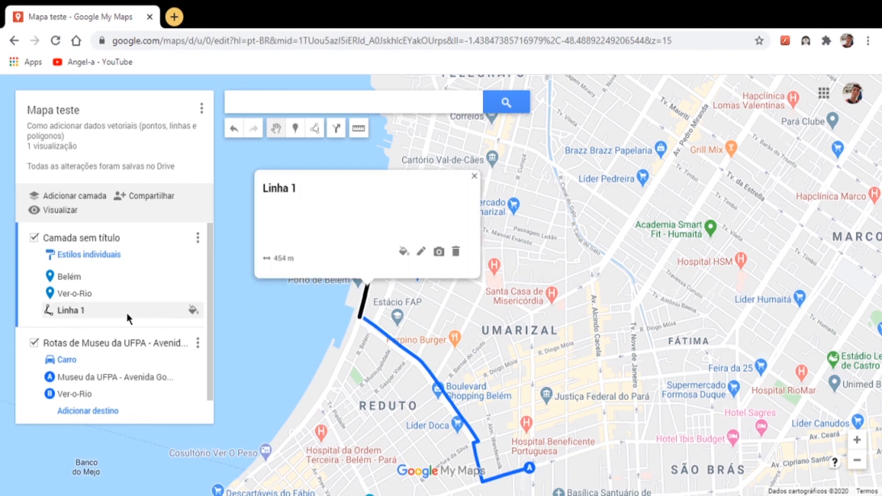
left_click(361, 320)
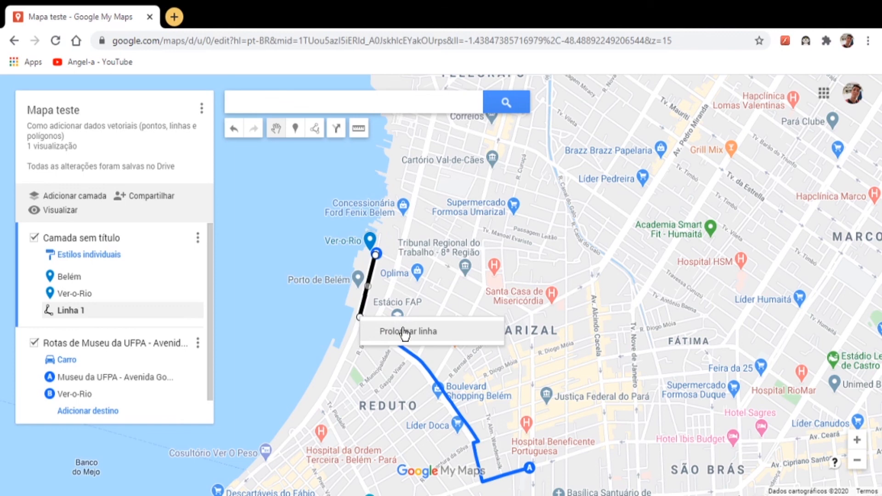
left_click(530, 393)
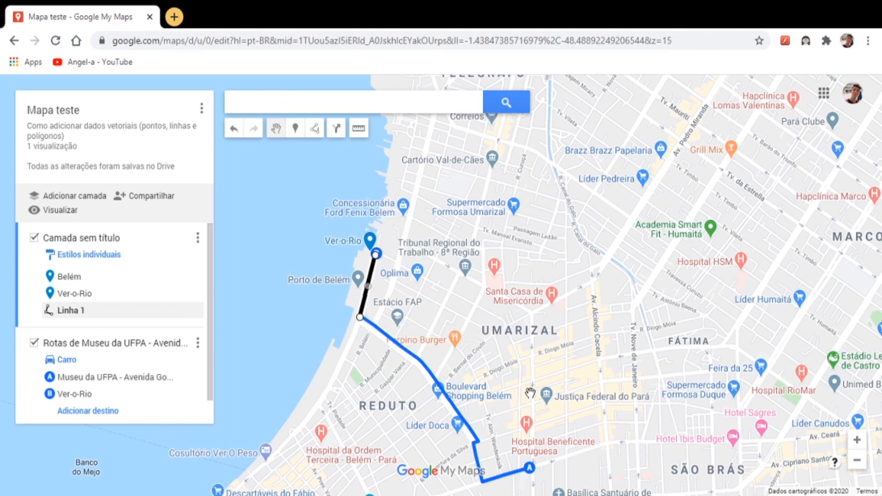
left_click(530, 393)
Step: Move the whole of Linha 1 inland to Umarizal, and undo the move
left_click_drag(368, 394, 336, 314)
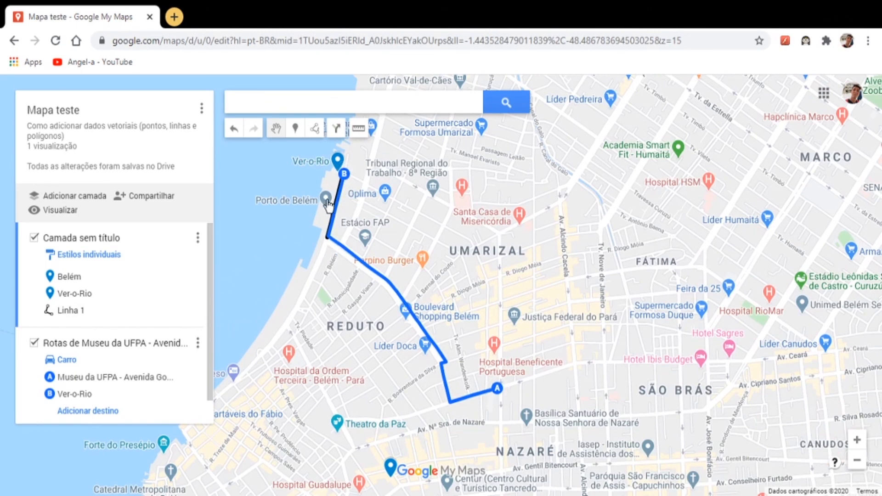
left_click(125, 307)
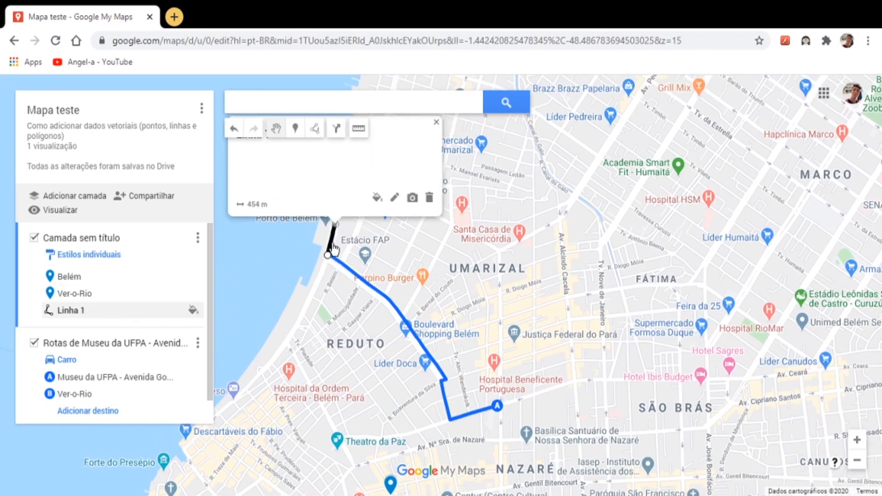
left_click_drag(334, 248, 440, 289)
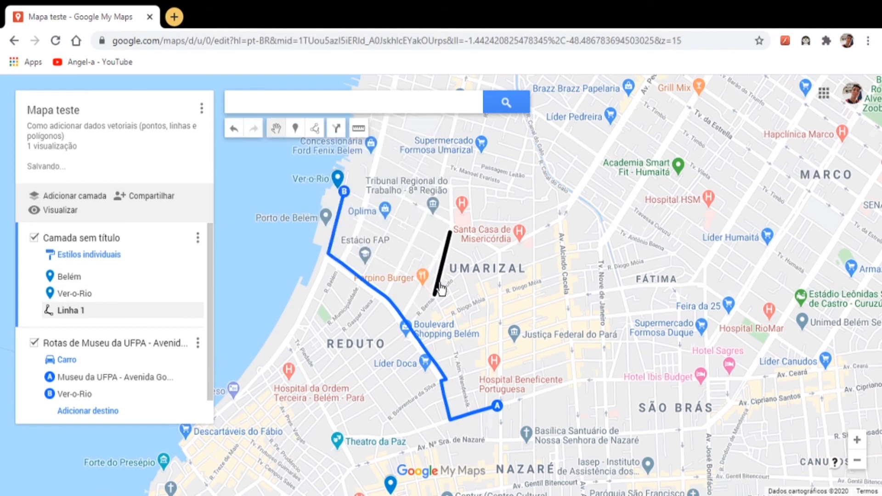
left_click(238, 130)
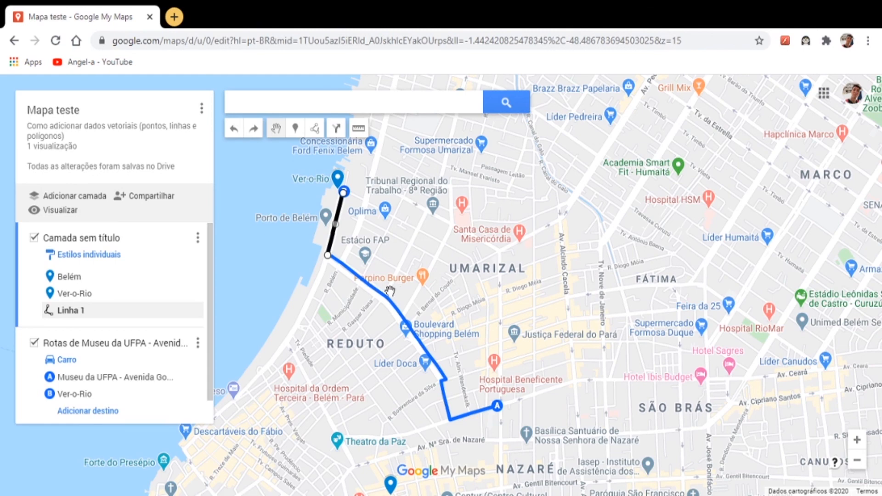
Step: Draw a roughly square polygon of about 12.8 km² over central Belém, between Ver-o-Rio, Marco and Guamá, and save it
scroll(537, 317, "down", 1)
left_click_drag(575, 366, 509, 298)
scroll(573, 262, "down", 1)
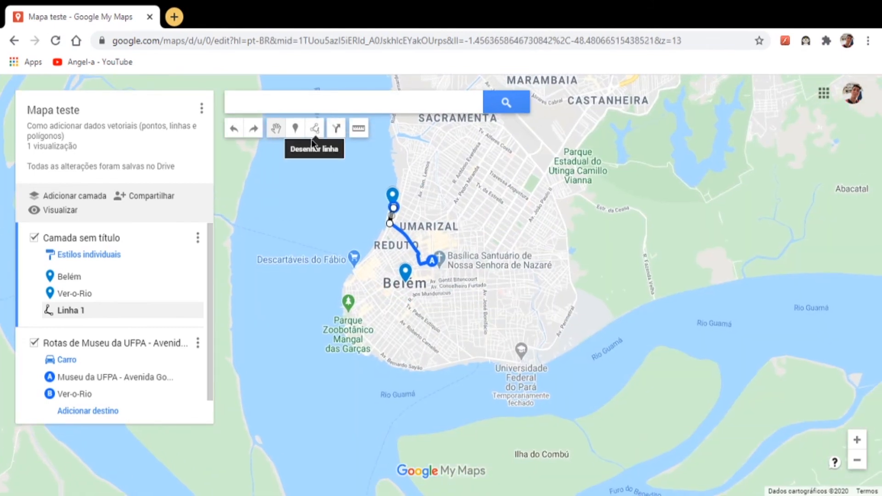
left_click(313, 127)
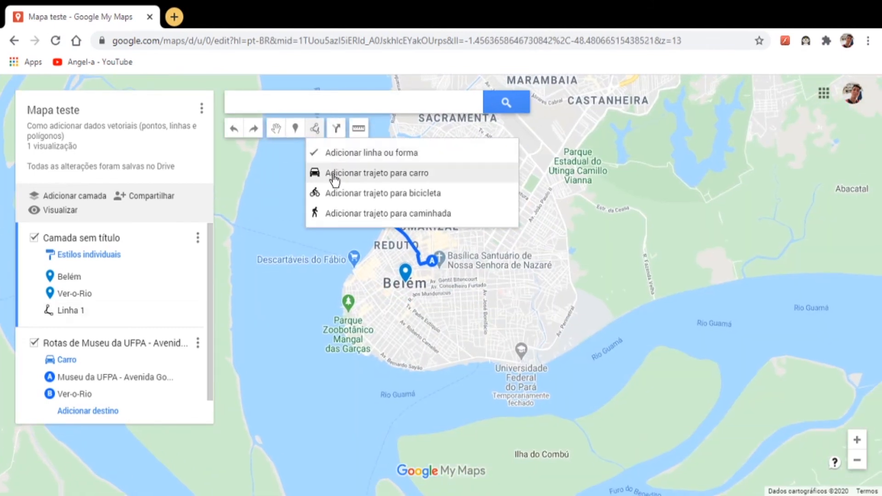
left_click(325, 153)
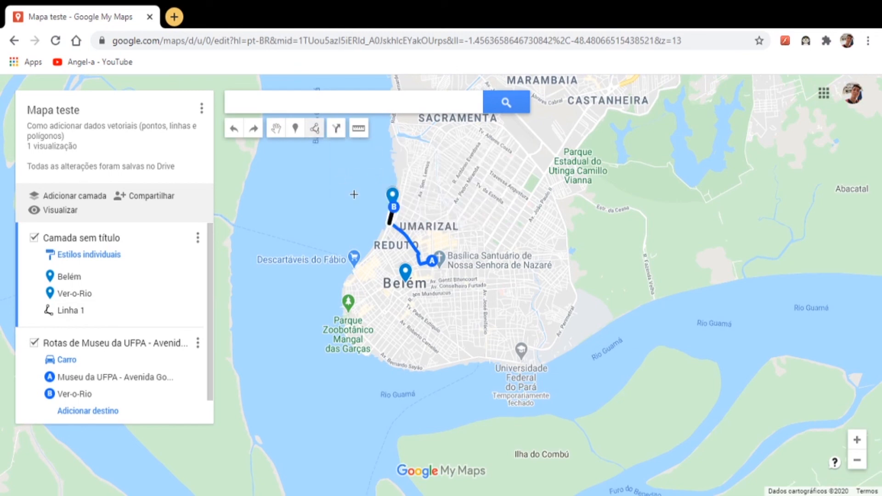
scroll(393, 192, "up", 1)
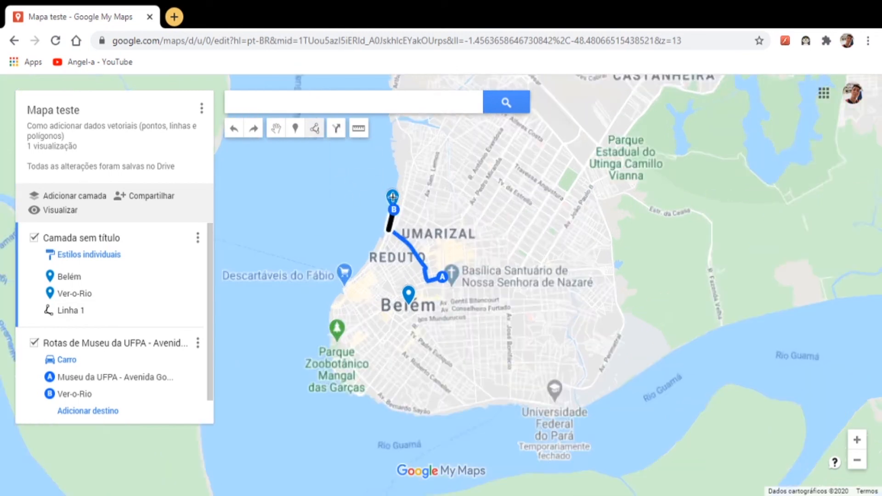
left_click(386, 197)
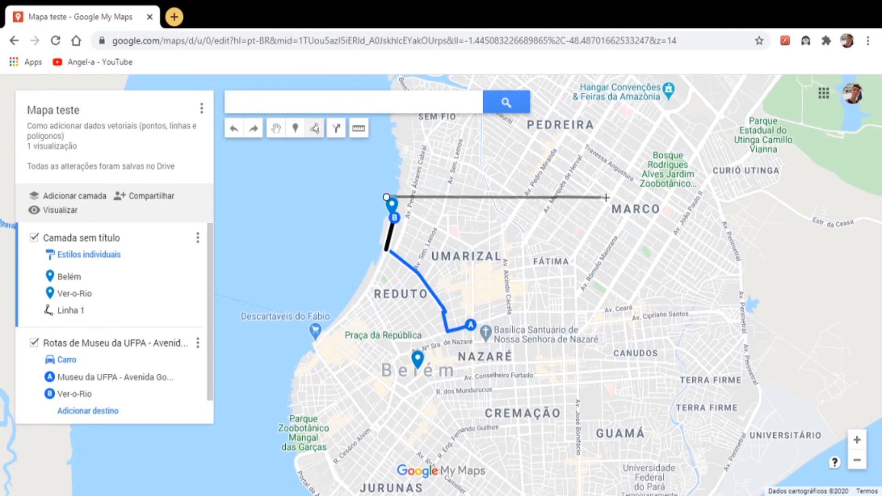
left_click(616, 197)
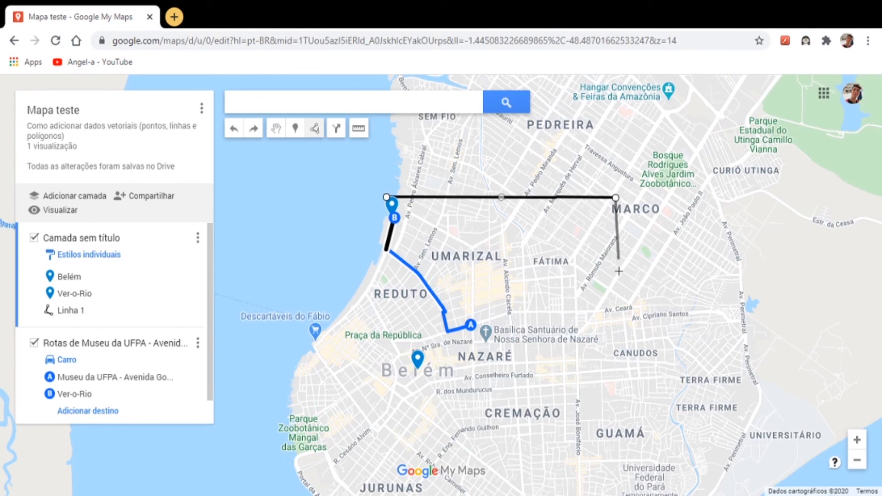
left_click(620, 436)
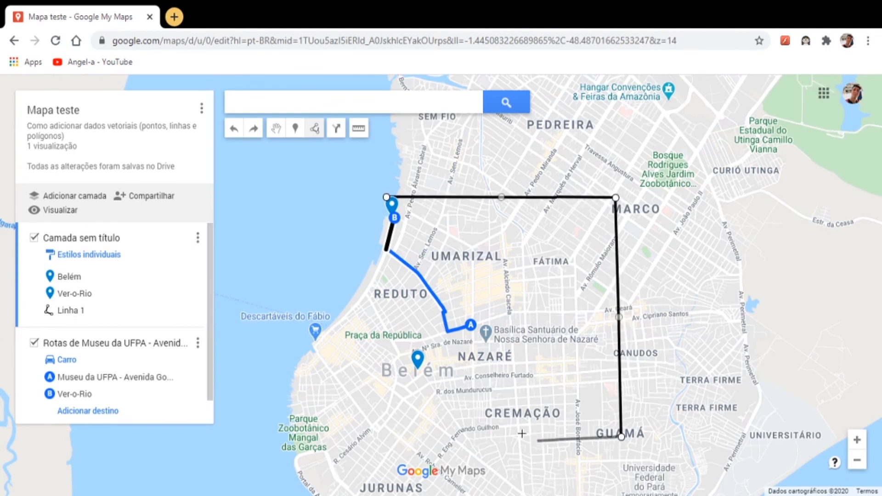
left_click(362, 433)
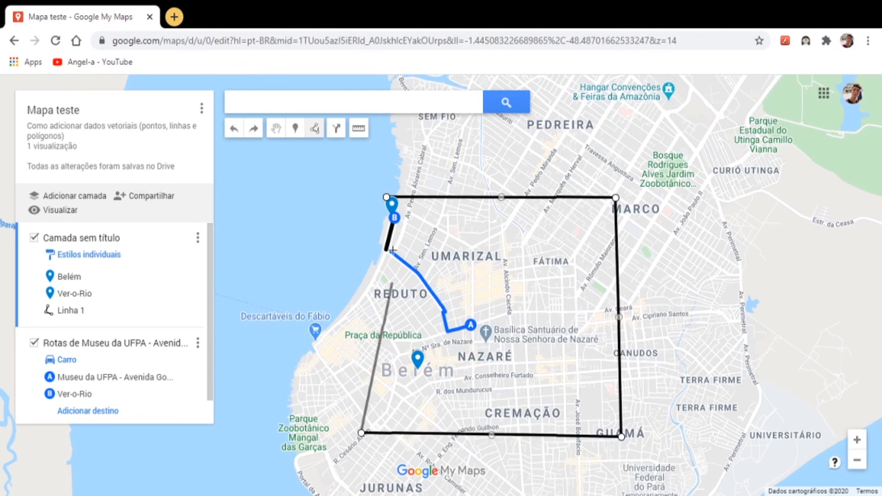
left_click(360, 196)
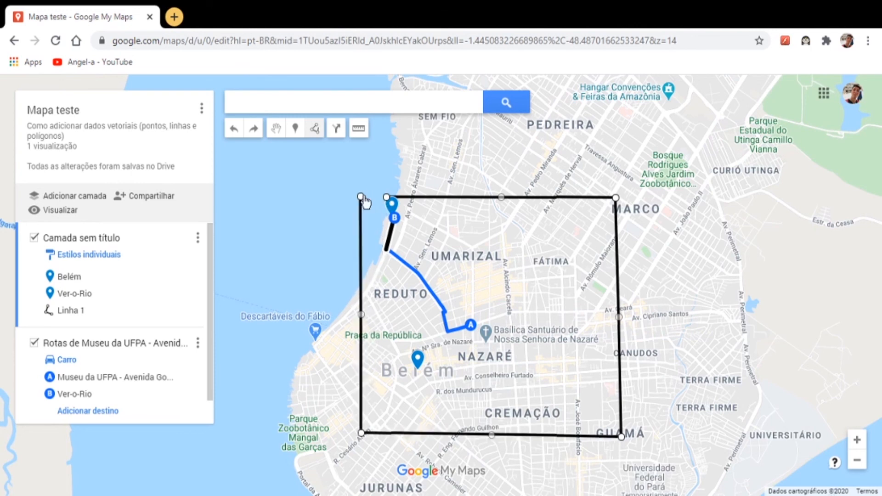
left_click(387, 198)
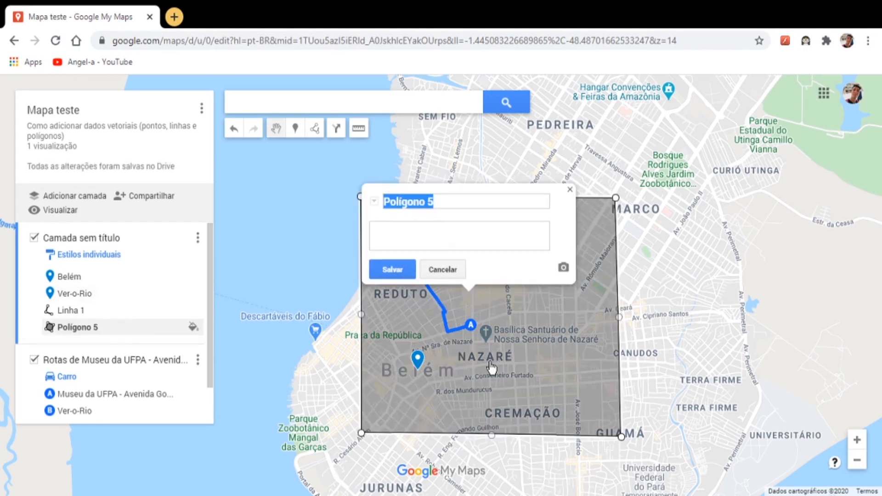
left_click(394, 271)
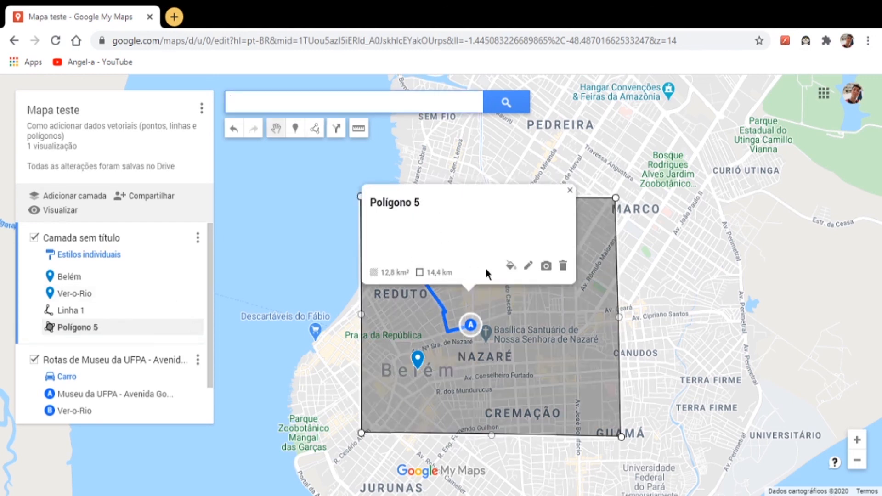
Step: Rename the new polygon as Polígono 1 and save it
left_click(529, 267)
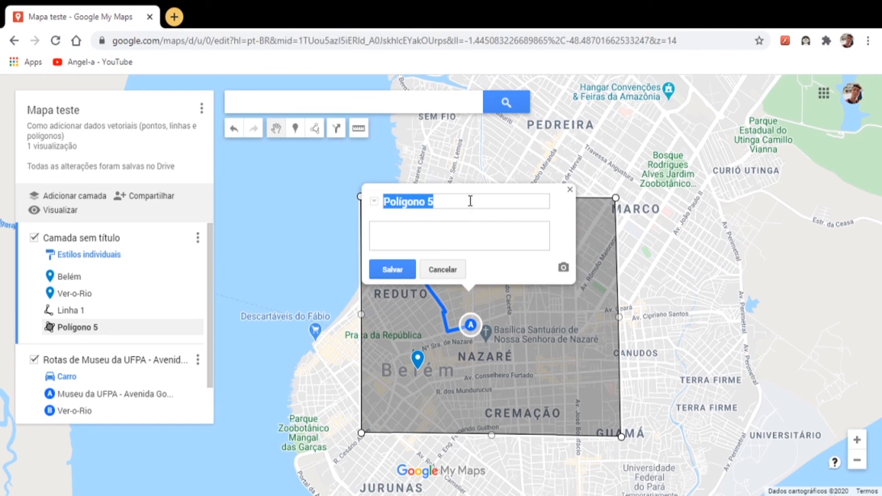
left_click(470, 201)
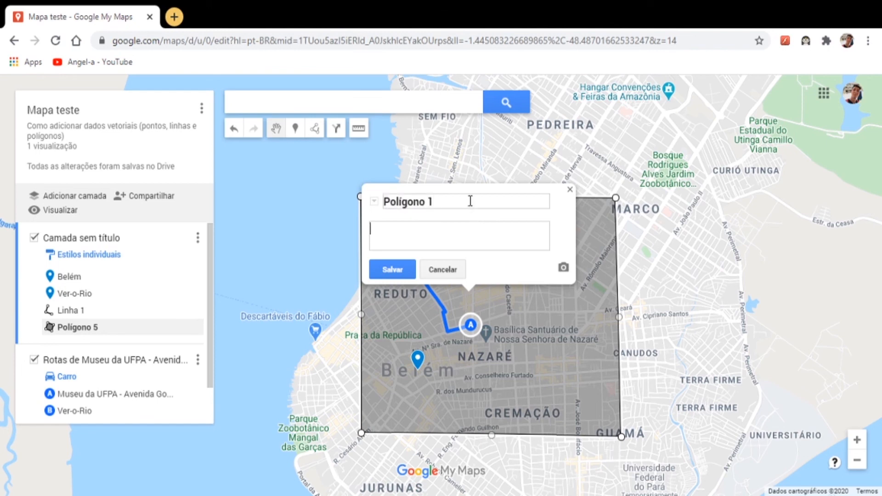
left_click(406, 269)
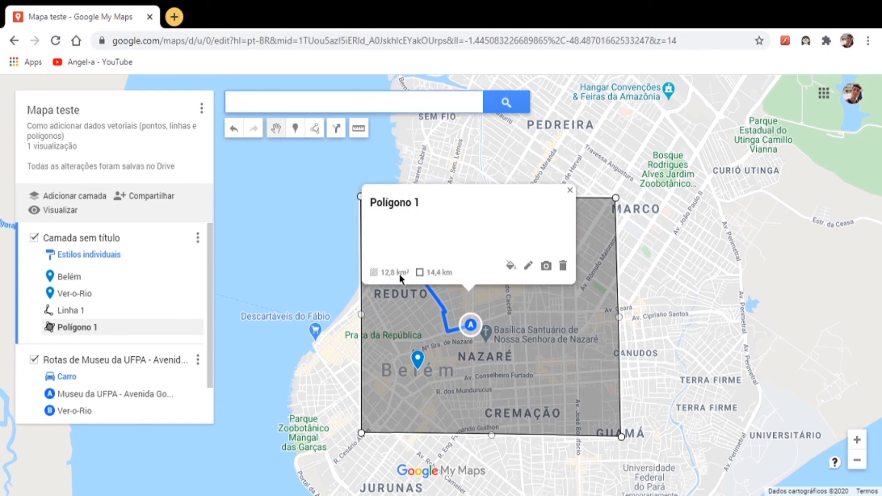
Step: Check the area and perimeter given in the details of Polígono 1 and close them
left_click(383, 272)
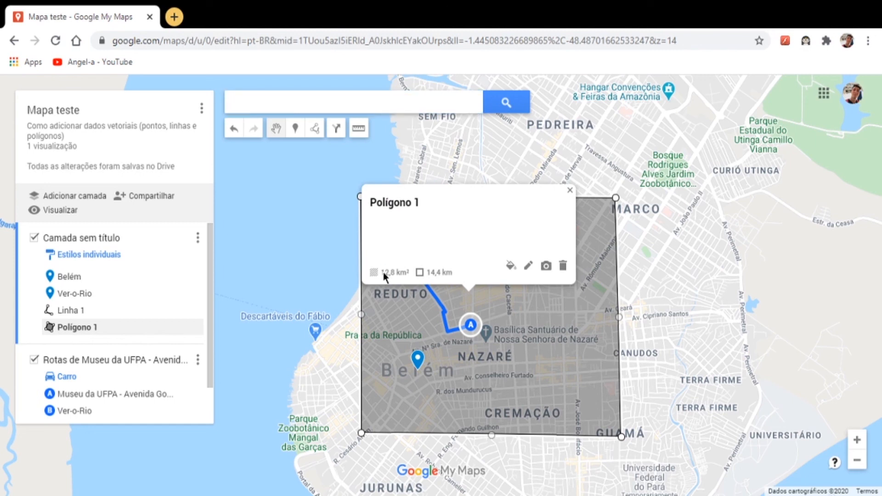
left_click(435, 273)
left_click_drag(426, 272, 457, 278)
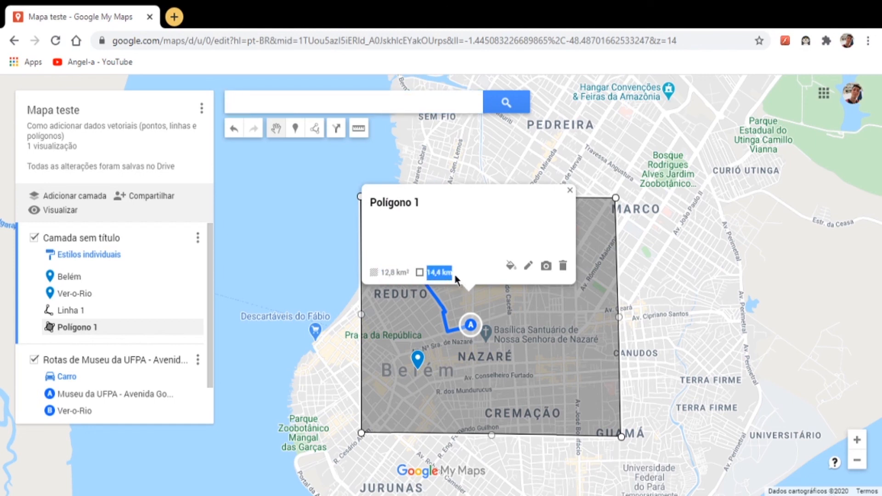
left_click(721, 294)
Step: Measure the diagonal of Polígono 1 from its northwest corner to its southeast corner near Guamá, and clear the measurement
left_click_drag(694, 400, 614, 358)
scroll(676, 318, "down", 3)
scroll(641, 310, "up", 3)
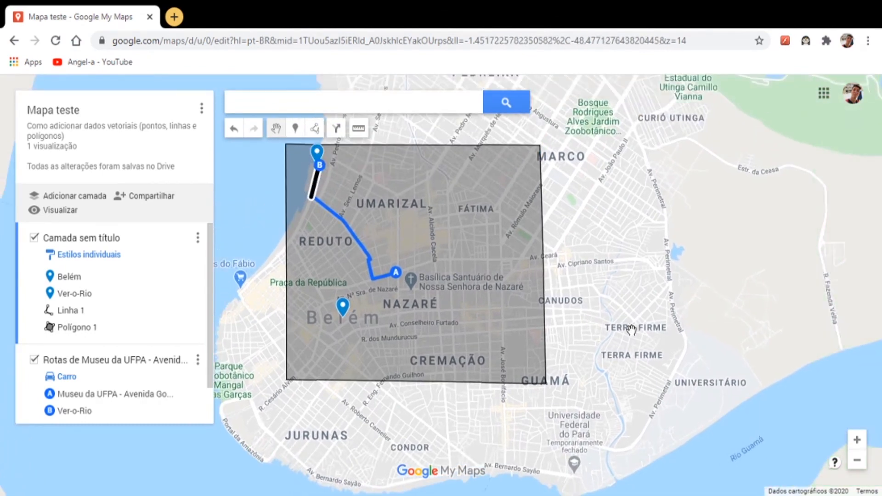
left_click(359, 129)
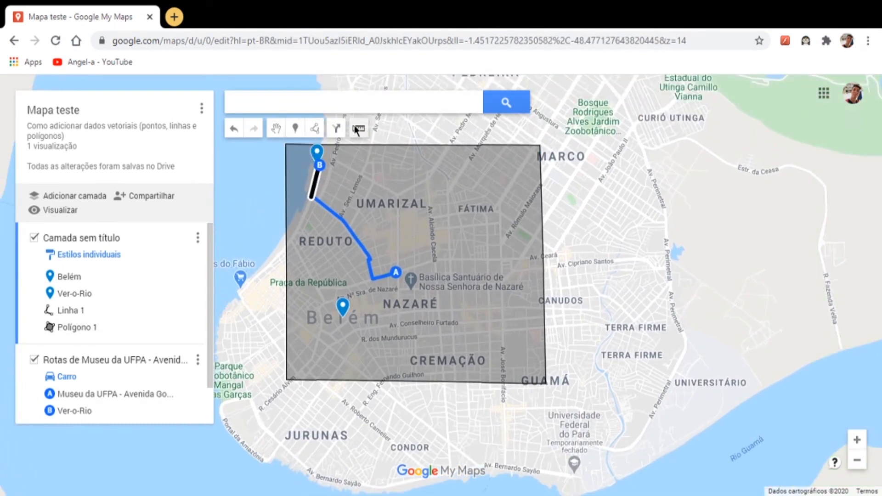
left_click(285, 144)
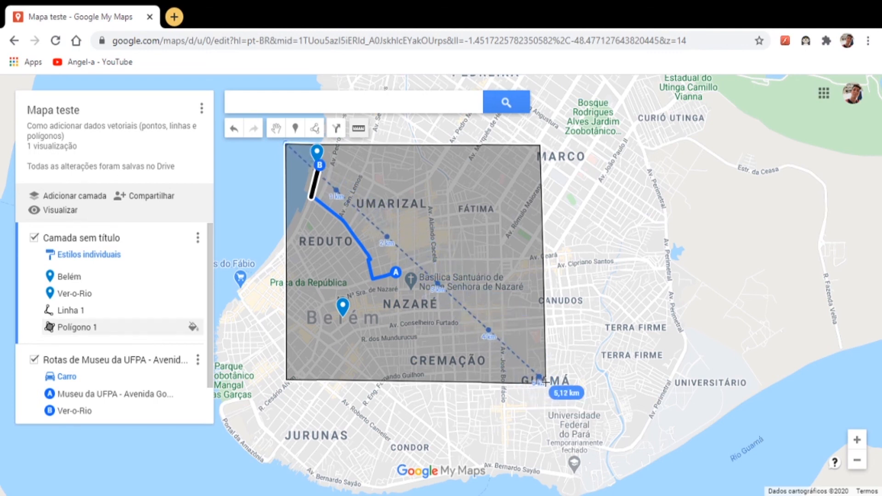
left_click(541, 378)
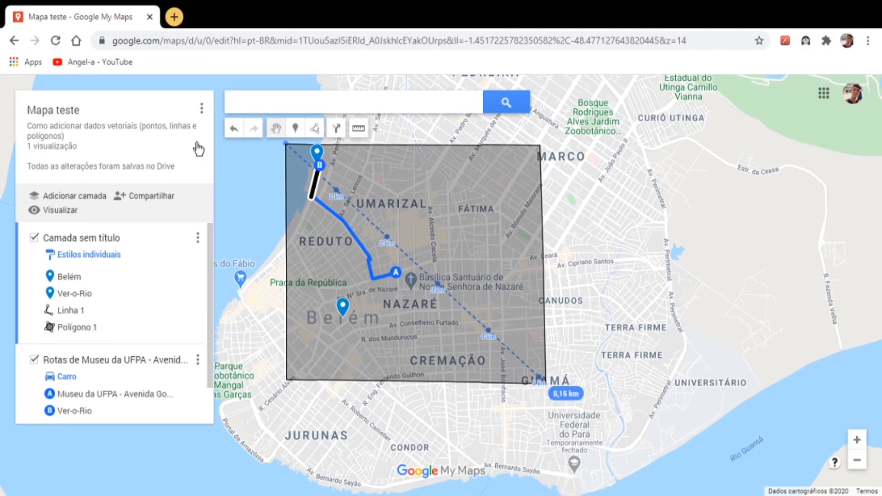
left_click(632, 342)
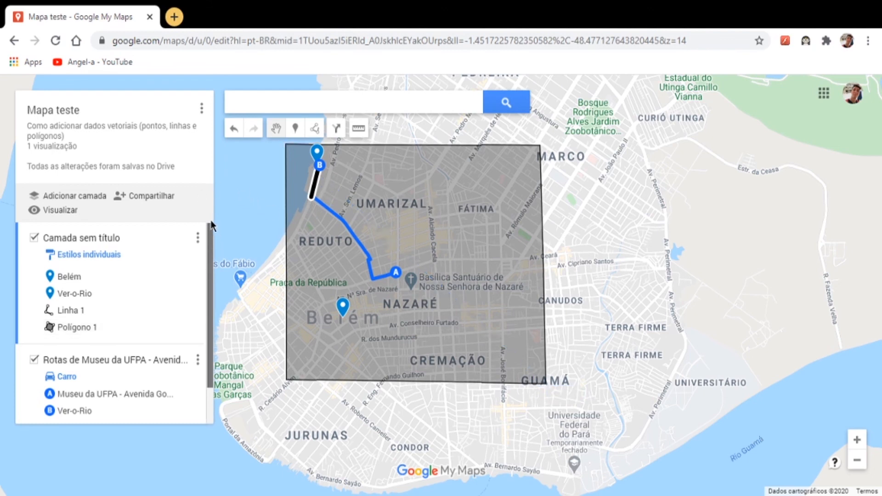
Step: Look over the remaining layers and open the sharing options of the map
left_click_drag(211, 233, 215, 272)
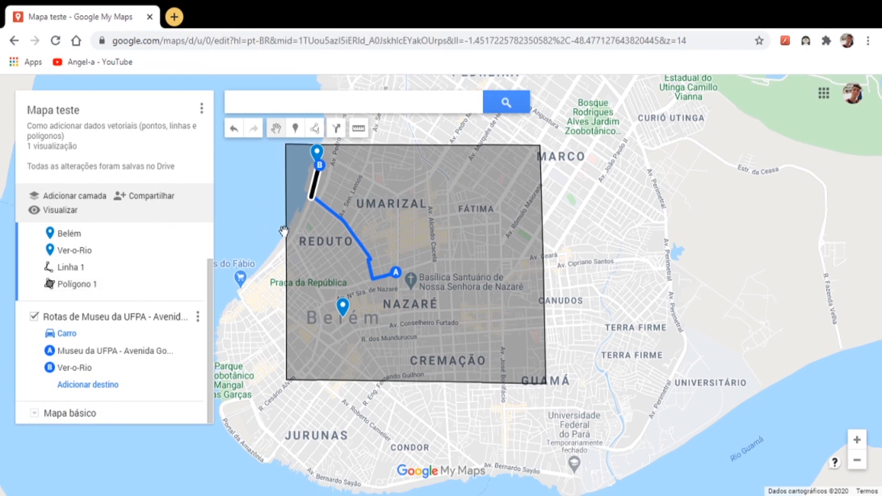
left_click(159, 198)
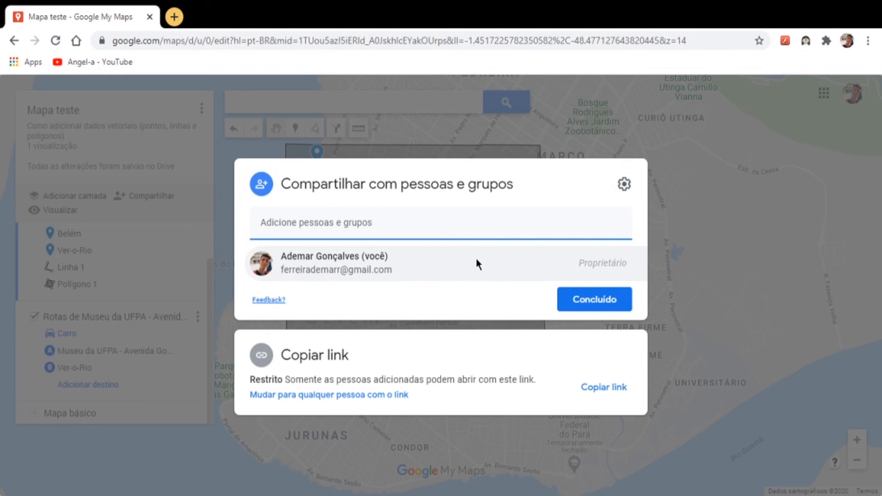
mouse_move(476, 260)
left_click(551, 166)
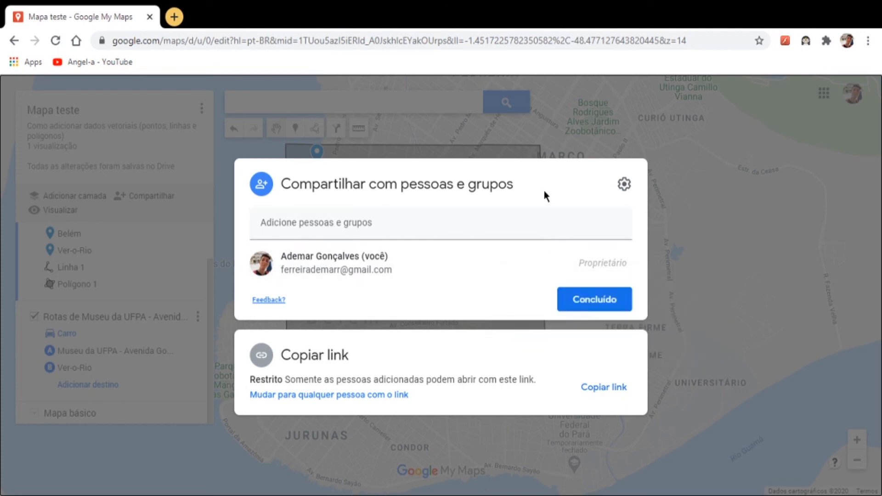
Step: Review the sharing permissions for editors, readers and commenters, leaving both options enabled, and close the sharing dialog
left_click(625, 184)
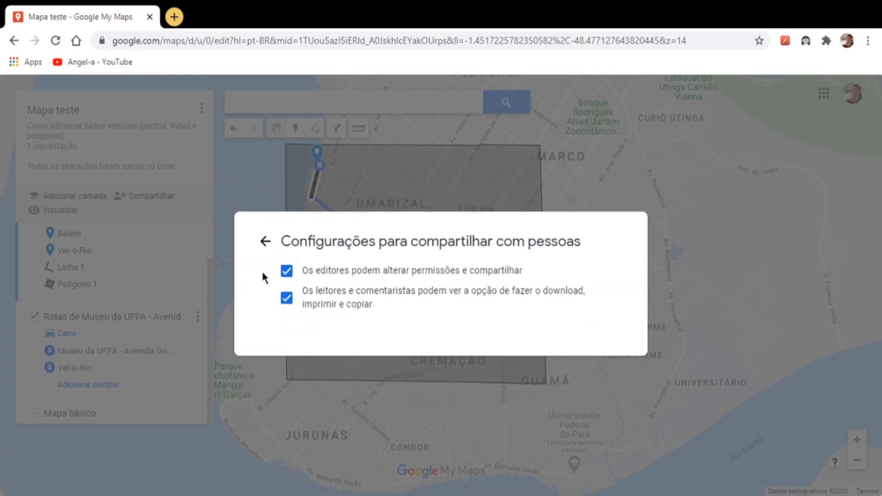
left_click(288, 275)
left_click(288, 276)
left_click_drag(316, 271, 522, 271)
left_click(384, 295)
left_click(286, 297)
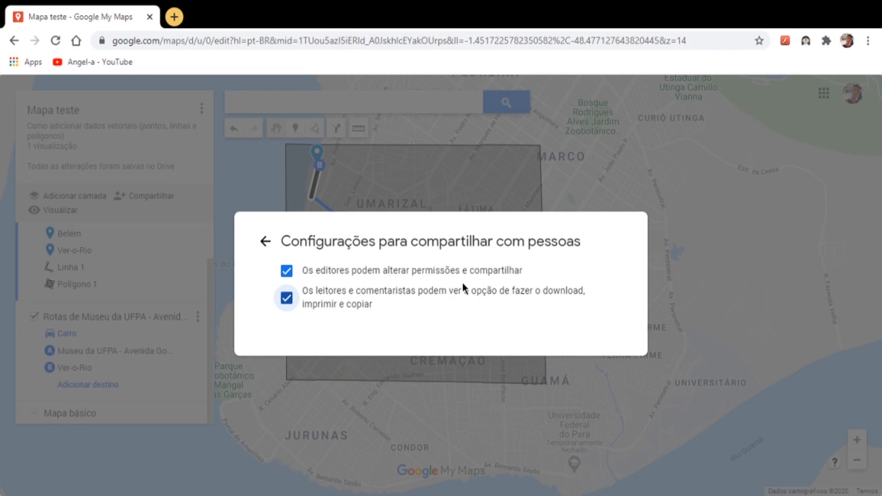
left_click(265, 241)
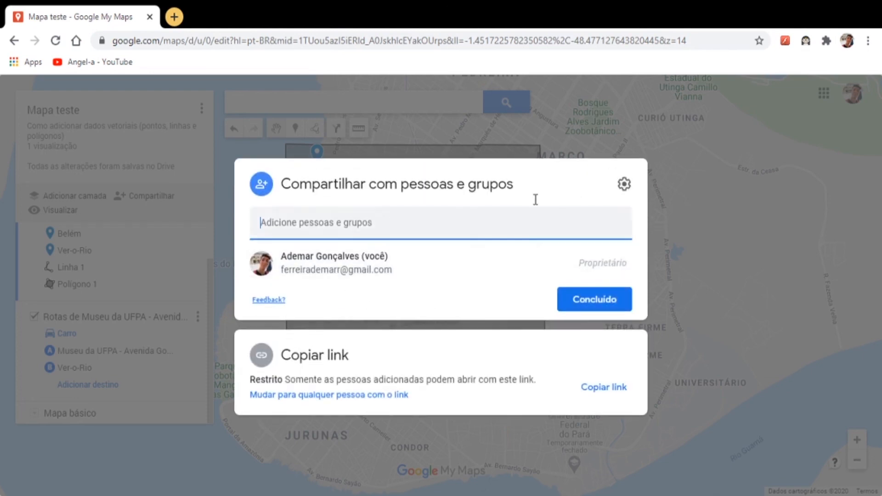
left_click(708, 303)
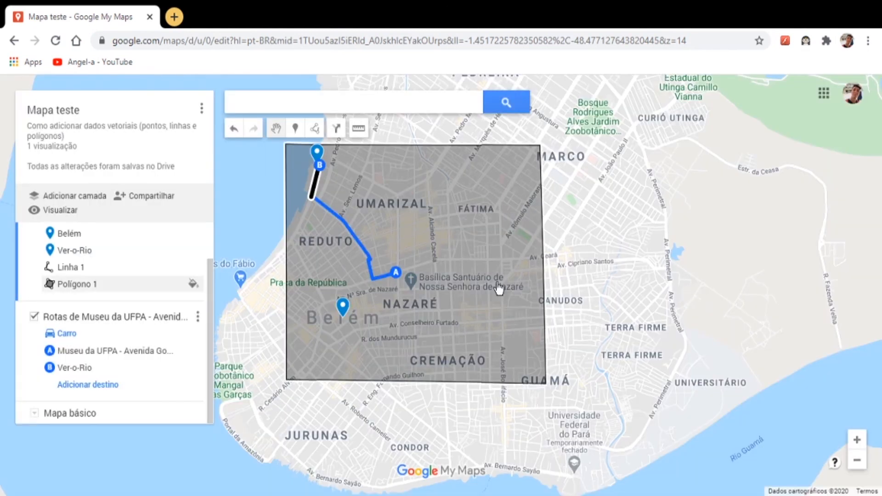
scroll(499, 289, "up", 3)
scroll(498, 289, "down", 2)
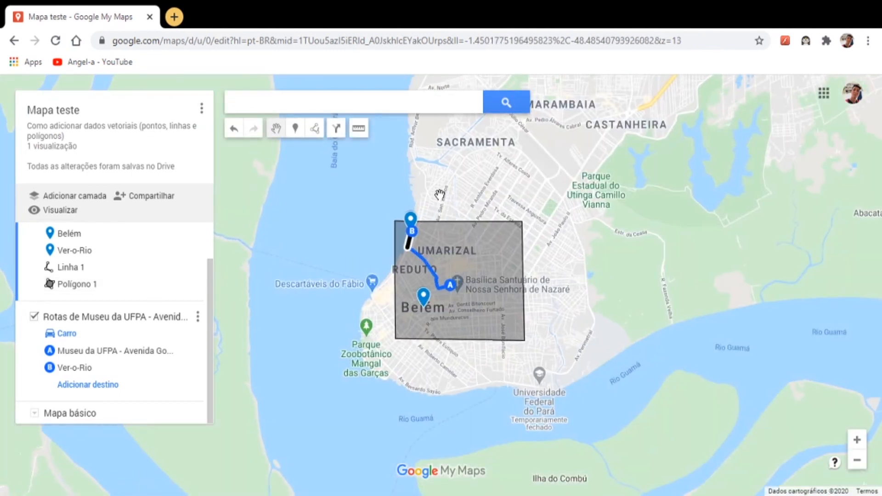
scroll(476, 274, "up", 2)
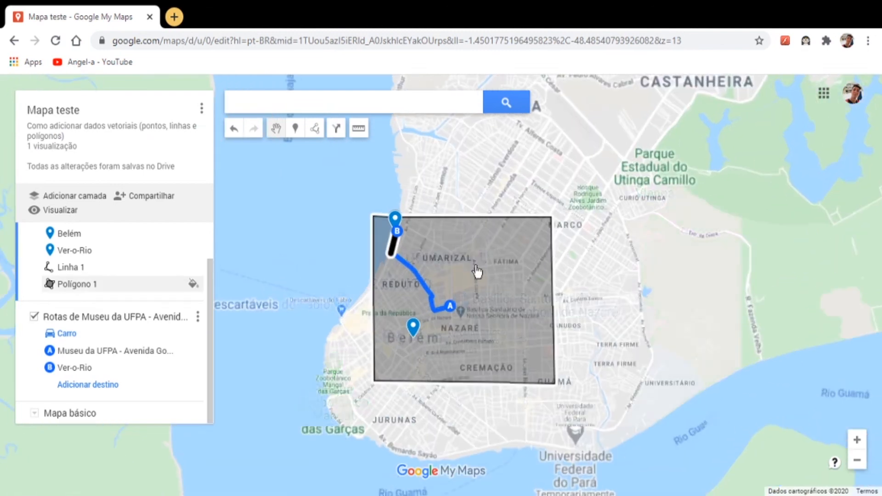